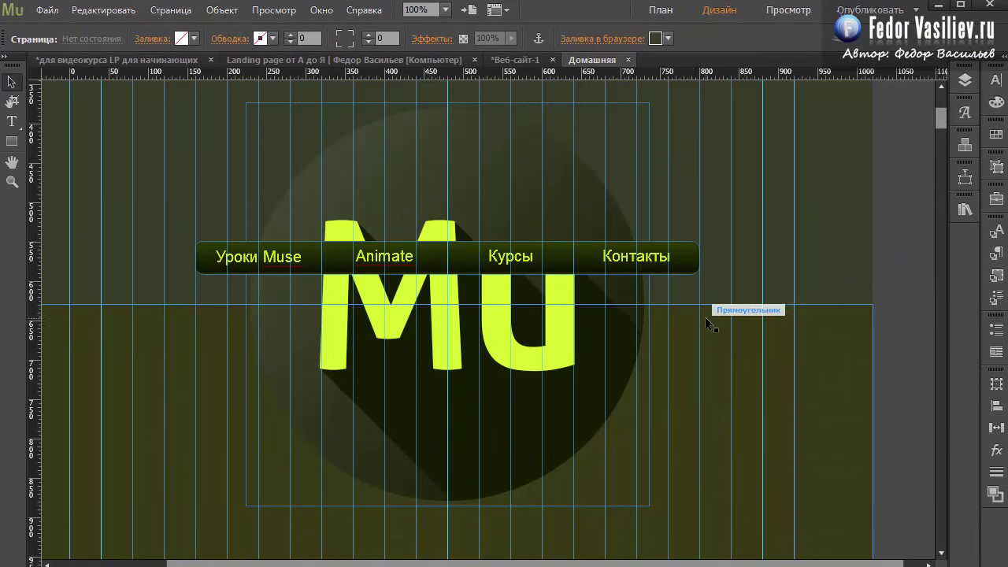
Select the menu bar group, display its scroll effects, and switch the Перемещение (motion) effect off and back on.
left_click(687, 268)
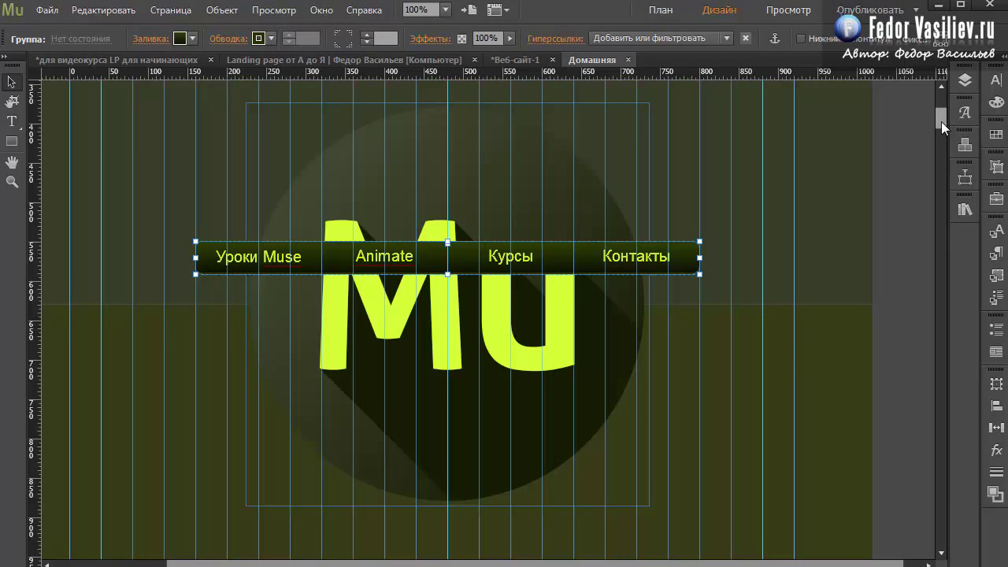
left_click_drag(944, 127, 944, 119)
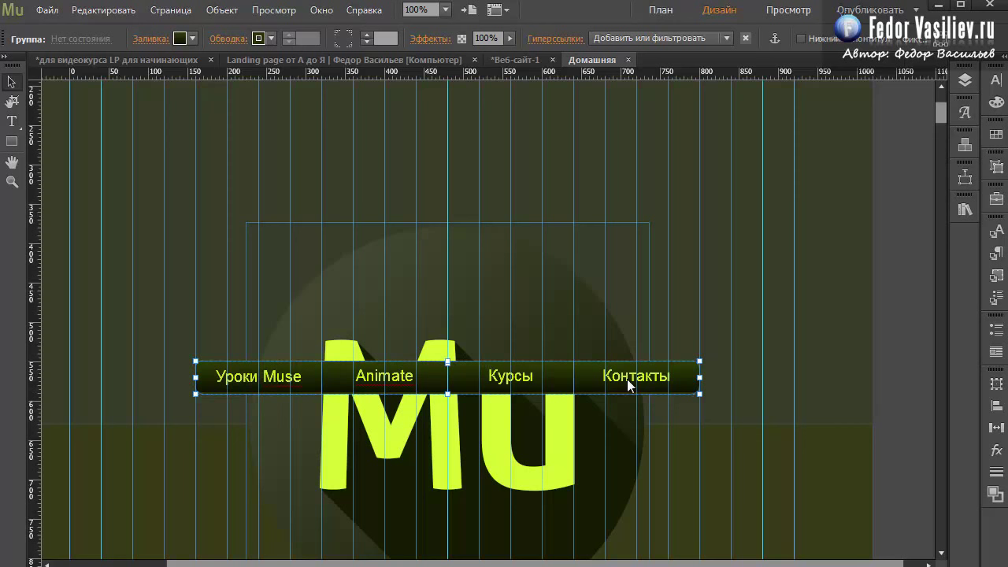
left_click(719, 375)
left_click(685, 384)
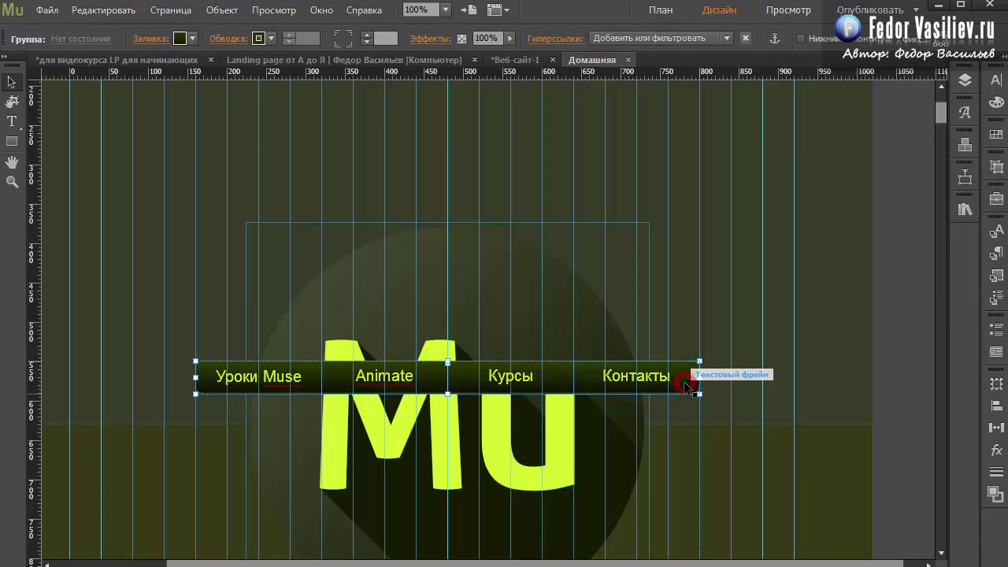
left_click(965, 178)
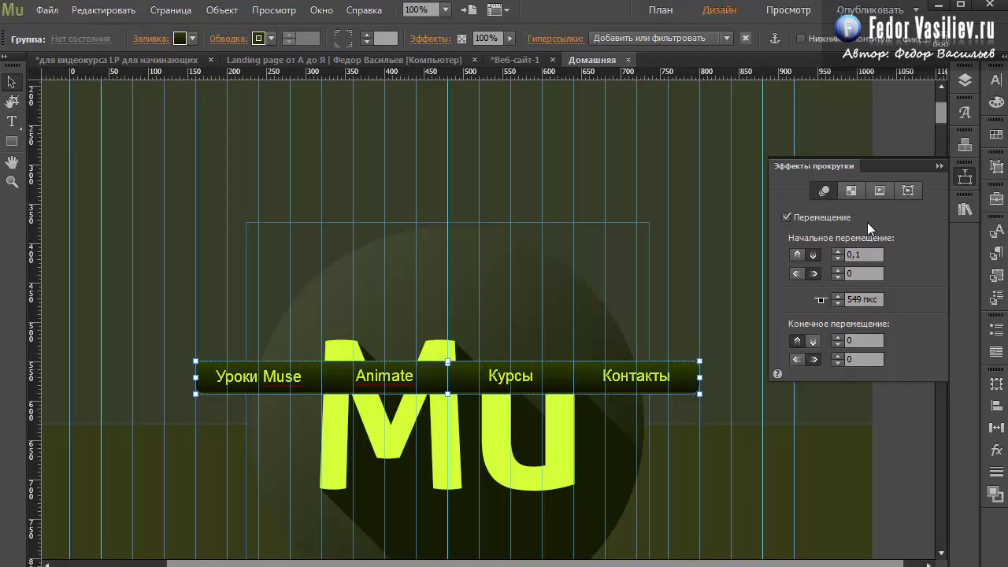
left_click(785, 217)
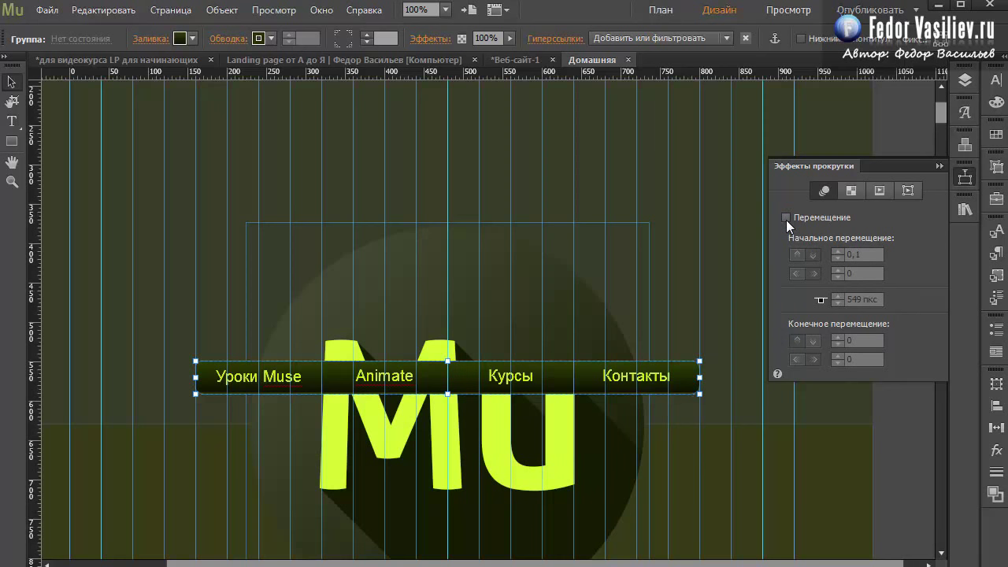
left_click(786, 219)
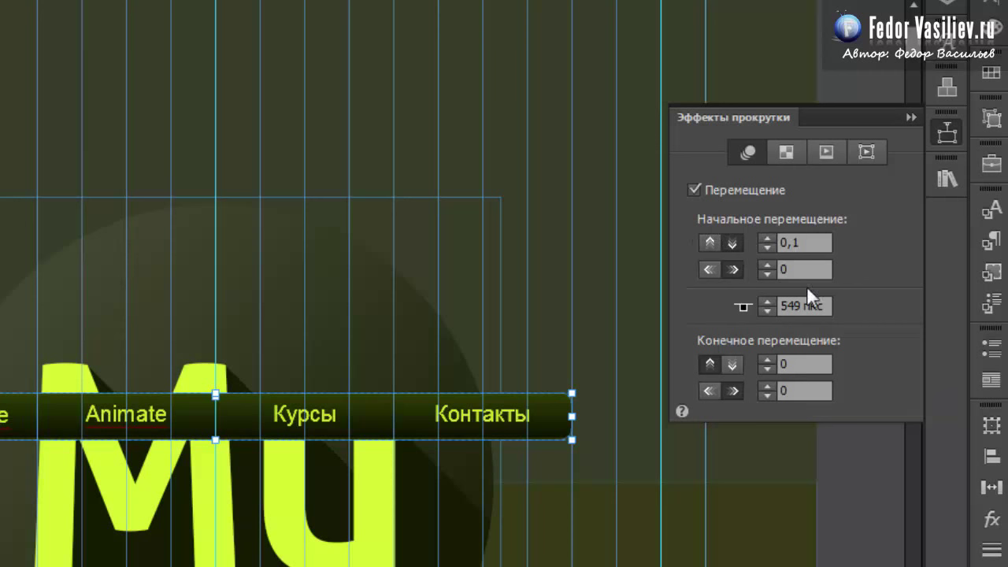
Examine the directions and the vertical and horizontal speeds of the menu bar's initial and final motion.
left_click(799, 367)
left_click(803, 389)
left_click(860, 359)
left_click(795, 362)
left_click(794, 388)
left_click(803, 363)
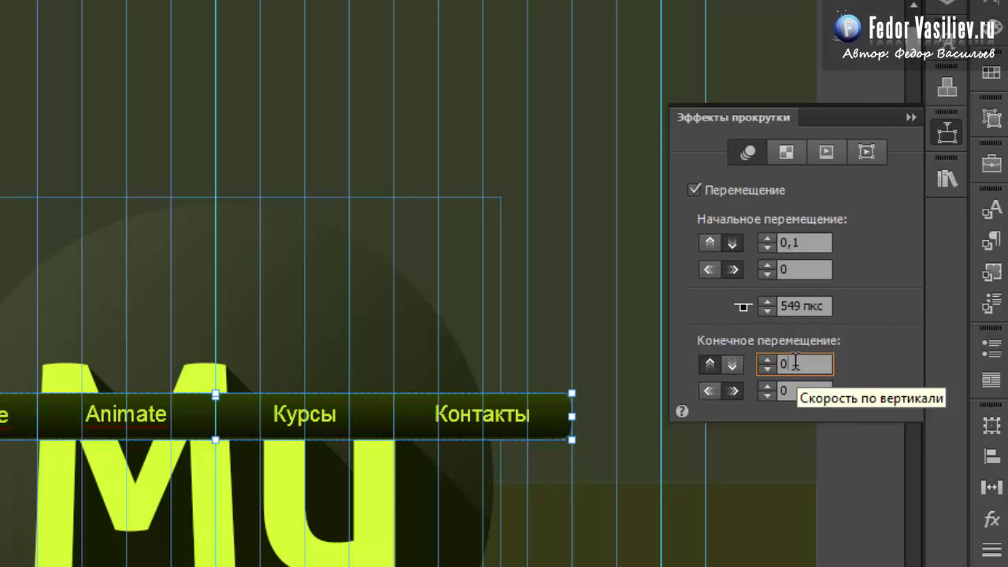
left_click(813, 242)
left_click(728, 244)
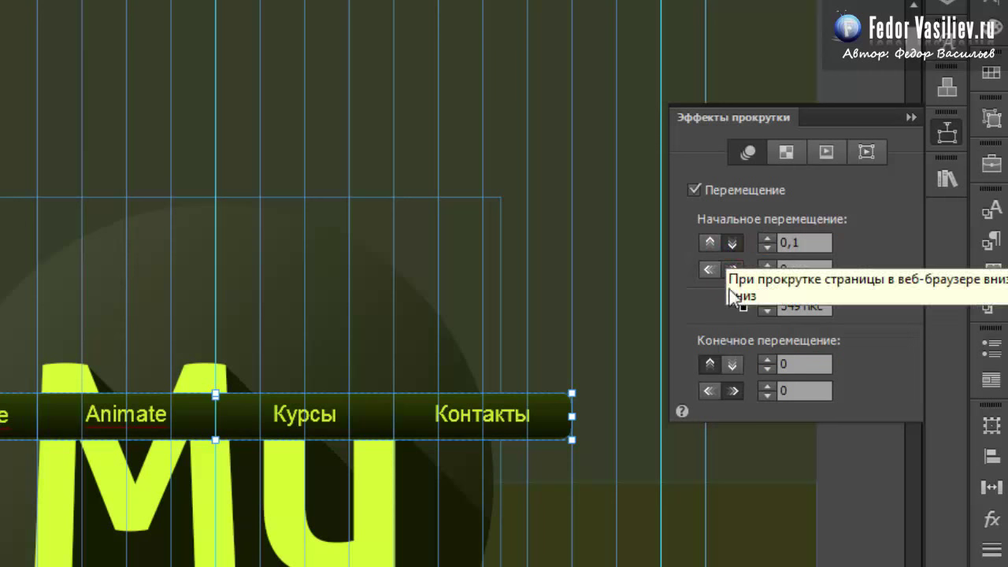
left_click(734, 270)
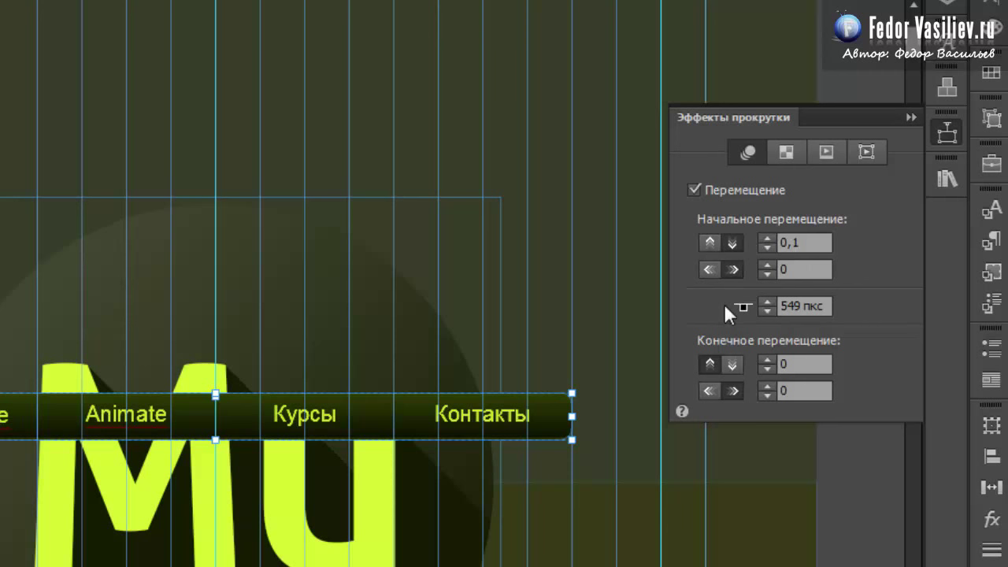
left_click(807, 243)
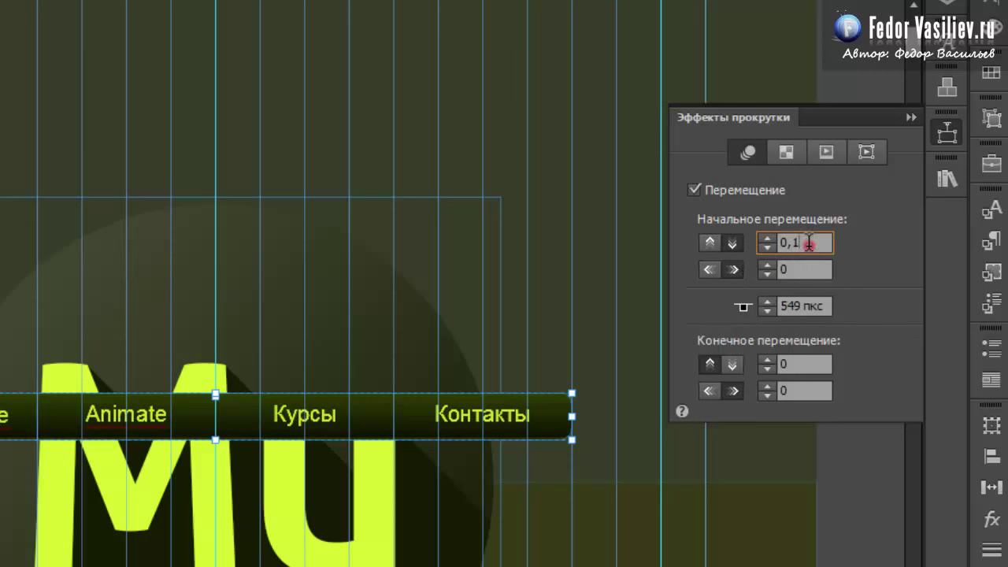
left_click(731, 245)
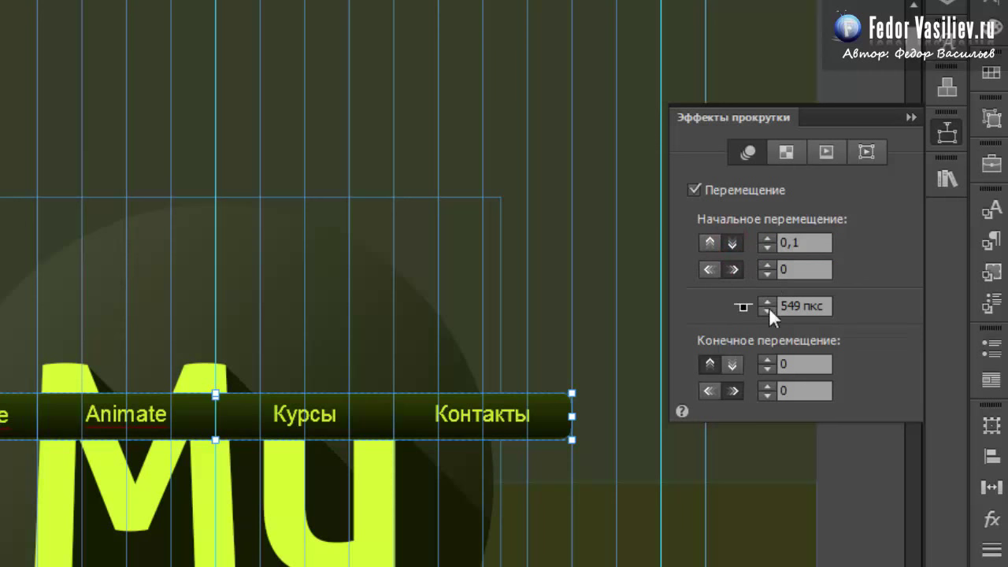
left_click(734, 269)
left_click(797, 270)
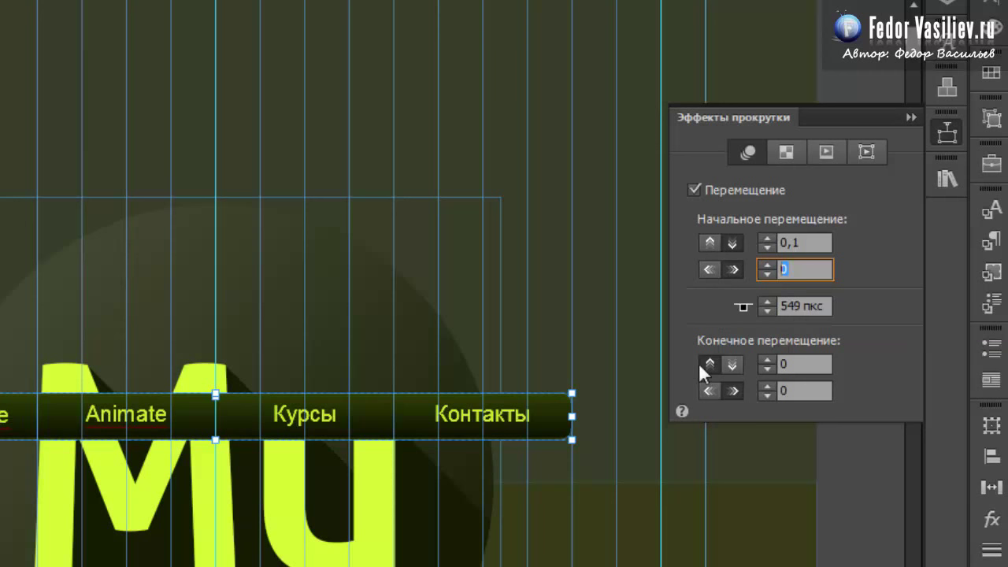
left_click(801, 363)
left_click(795, 388)
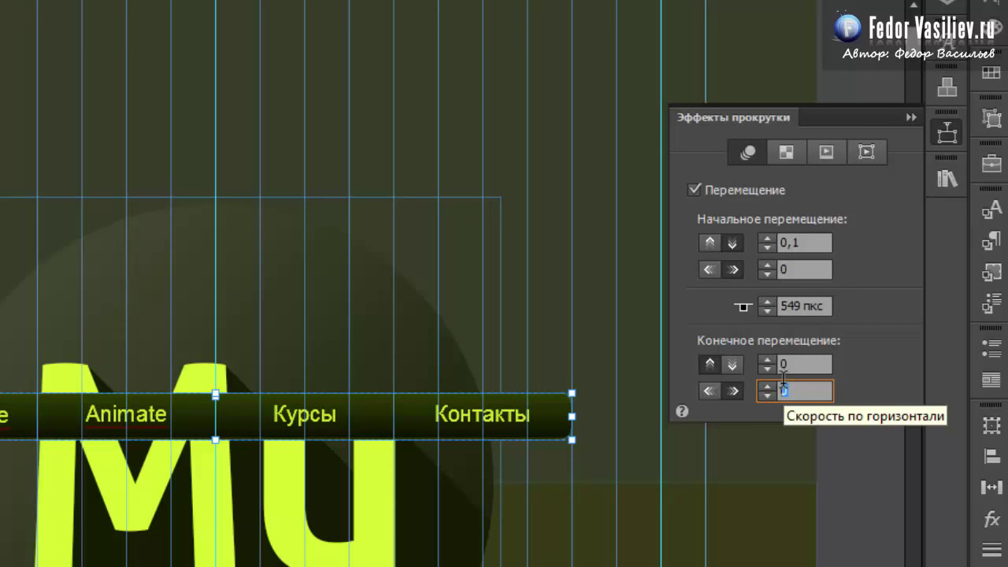
left_click(812, 242)
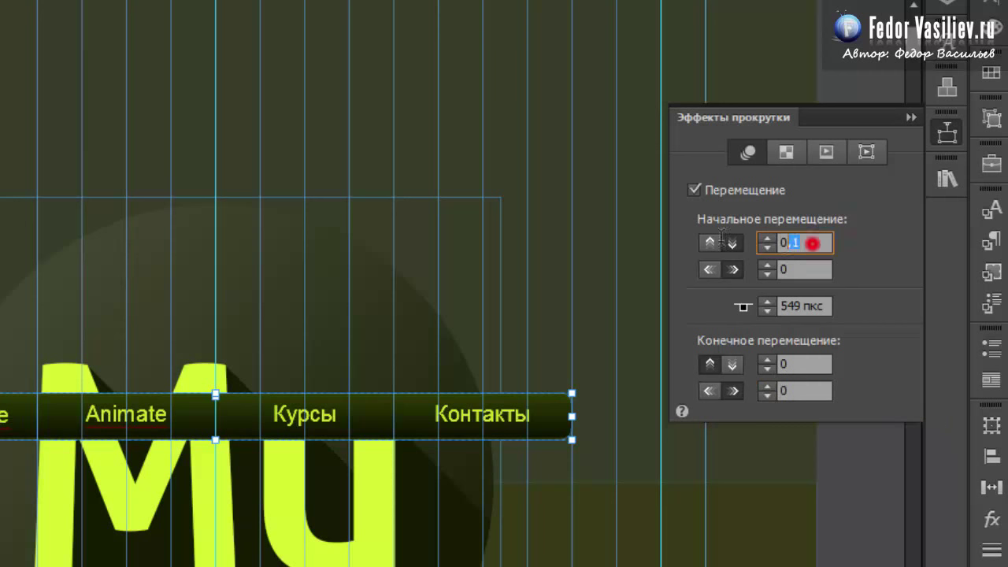
left_click(805, 242)
left_click(817, 242)
left_click(815, 244)
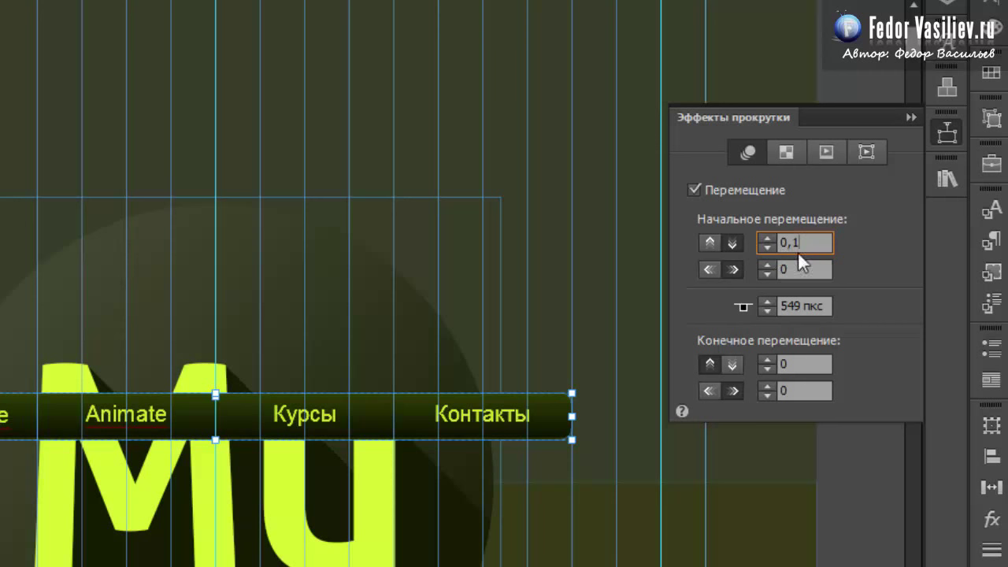
Raise the key position marker of the menu bar's motion effect well above the menu, to about 332 px.
left_click(825, 306)
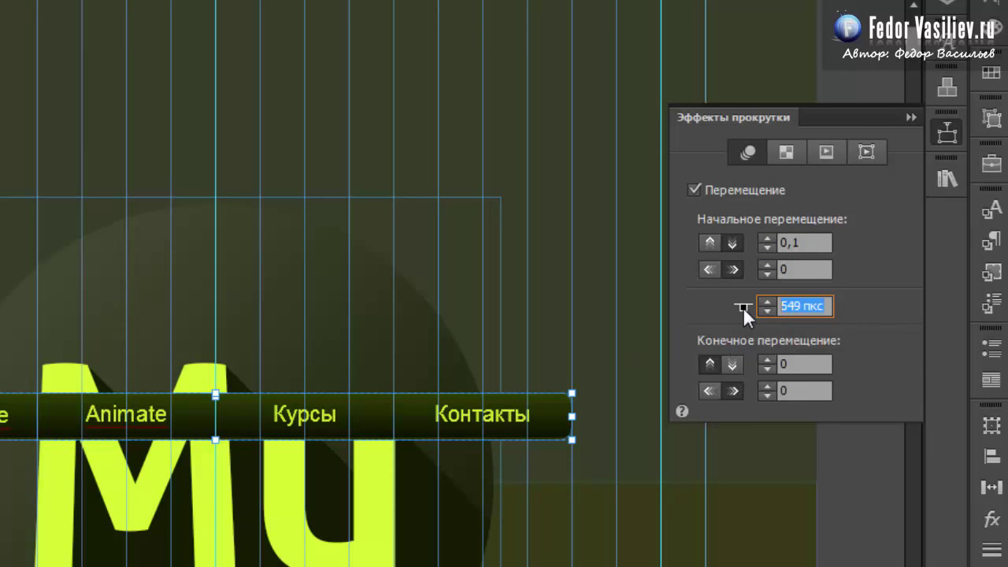
left_click_drag(215, 394, 221, 340)
left_click_drag(220, 261, 216, 205)
left_click_drag(809, 306, 728, 306)
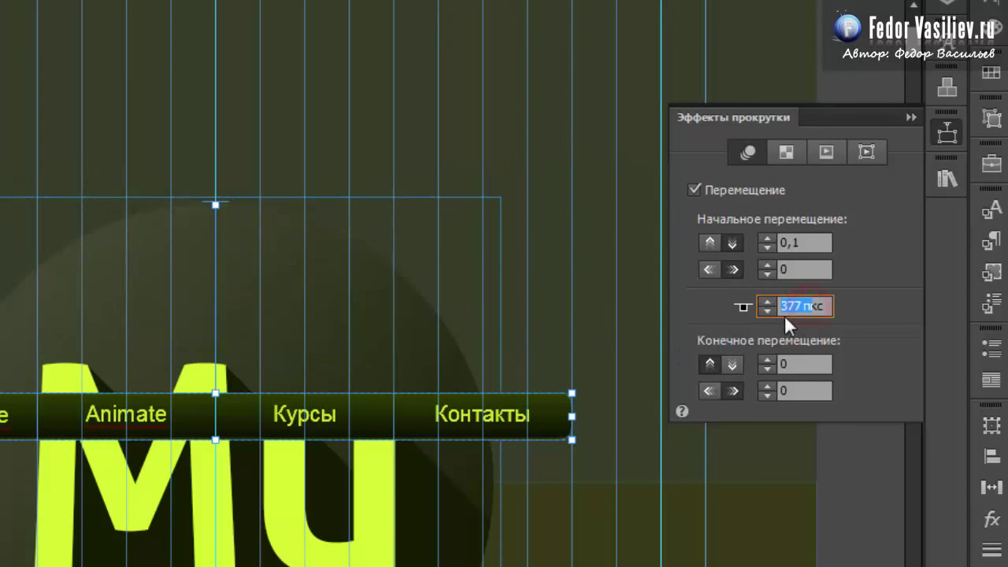
left_click(788, 306)
double_click(790, 305)
left_click_drag(216, 204, 216, 155)
left_click(216, 154)
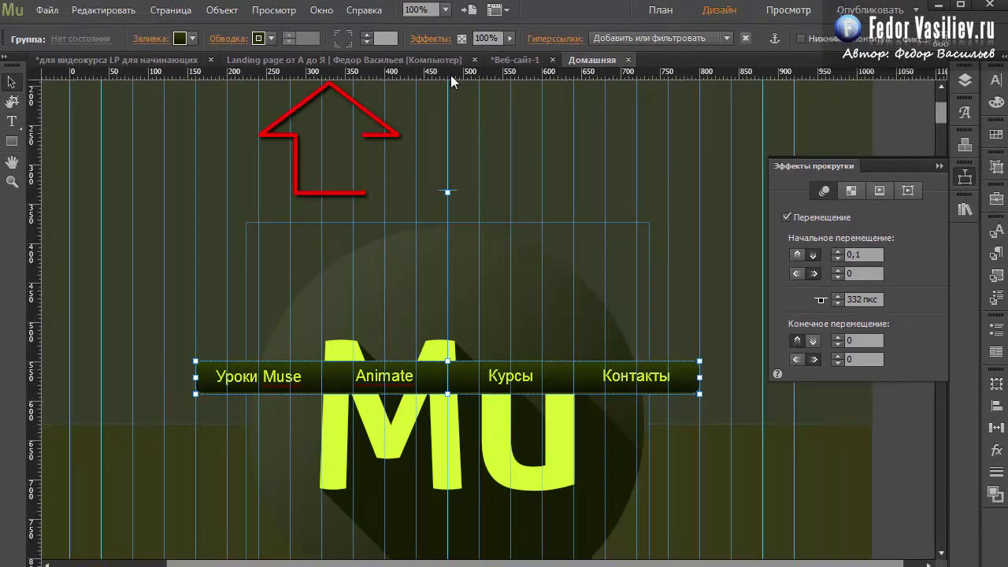
Lower the key position marker of the menu bar's motion effect to about 446 px.
left_click_drag(447, 191, 446, 196)
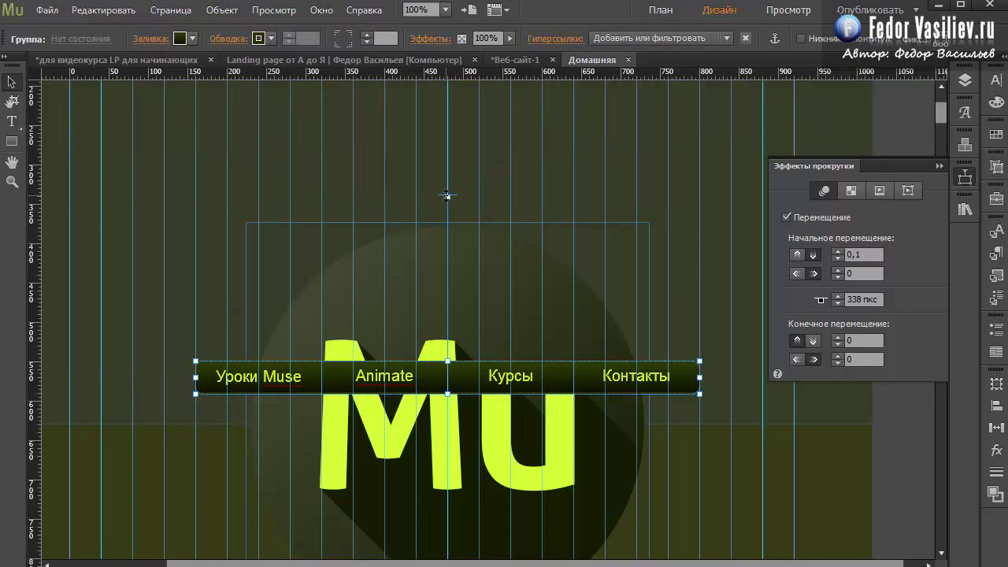
left_click(869, 253)
left_click(447, 197)
left_click_drag(447, 197, 447, 286)
Turn off the menu bar's motion effect and move the menu to the top of the page, resting on the header guide.
left_click(785, 217)
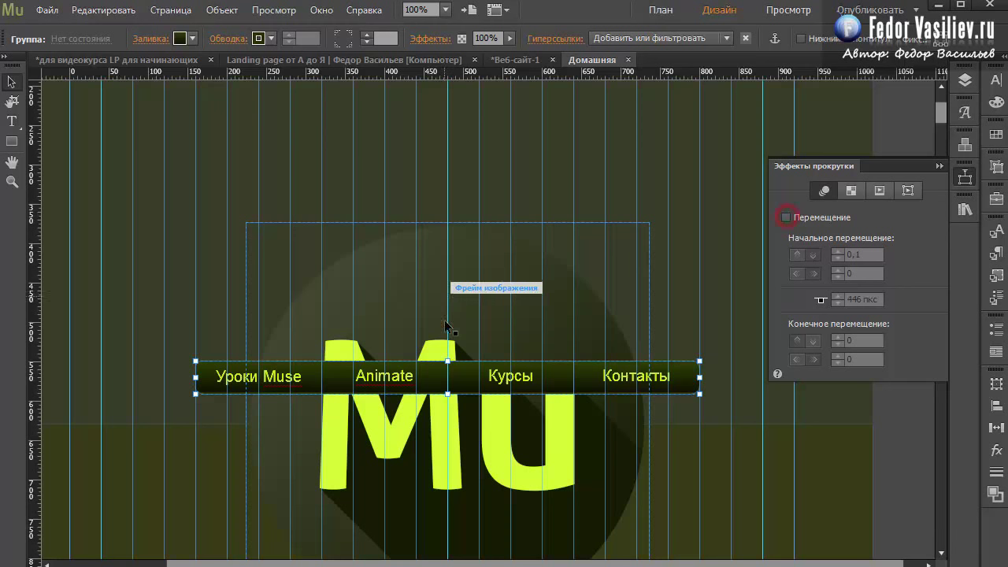
left_click(940, 167)
scroll(939, 118, "down", 1)
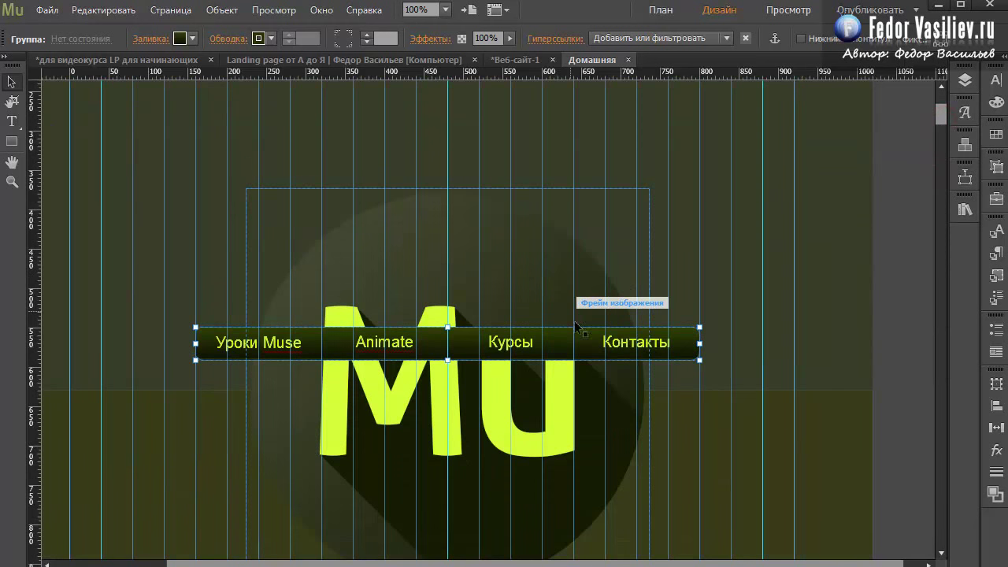
left_click_drag(583, 339, 583, 156)
left_click_drag(937, 120, 937, 110)
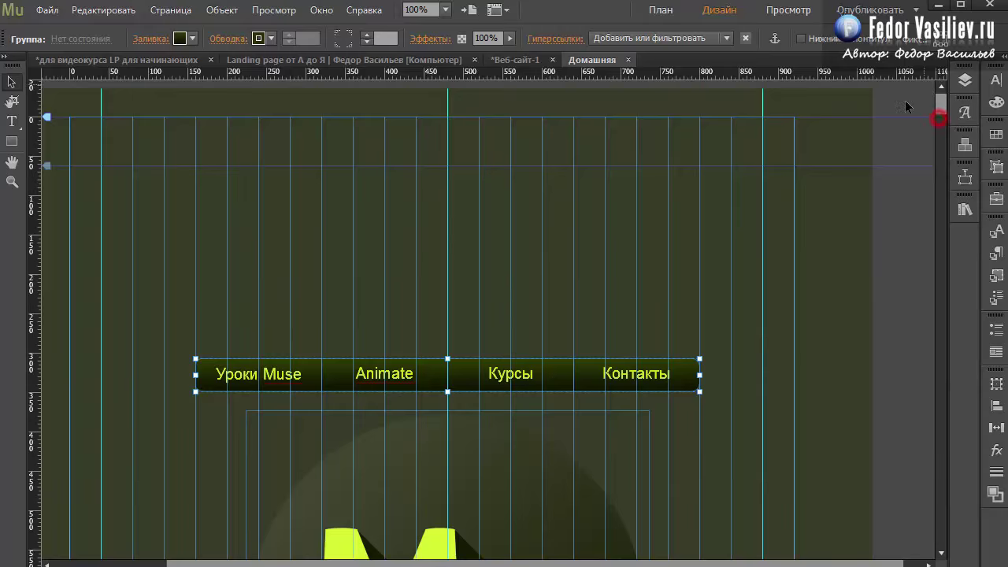
left_click_drag(546, 367, 547, 148)
mouse_move(509, 185)
left_mouse_down()
mouse_move(512, 286)
mouse_move(510, 194)
left_mouse_up()
left_click_drag(508, 251, 502, 155)
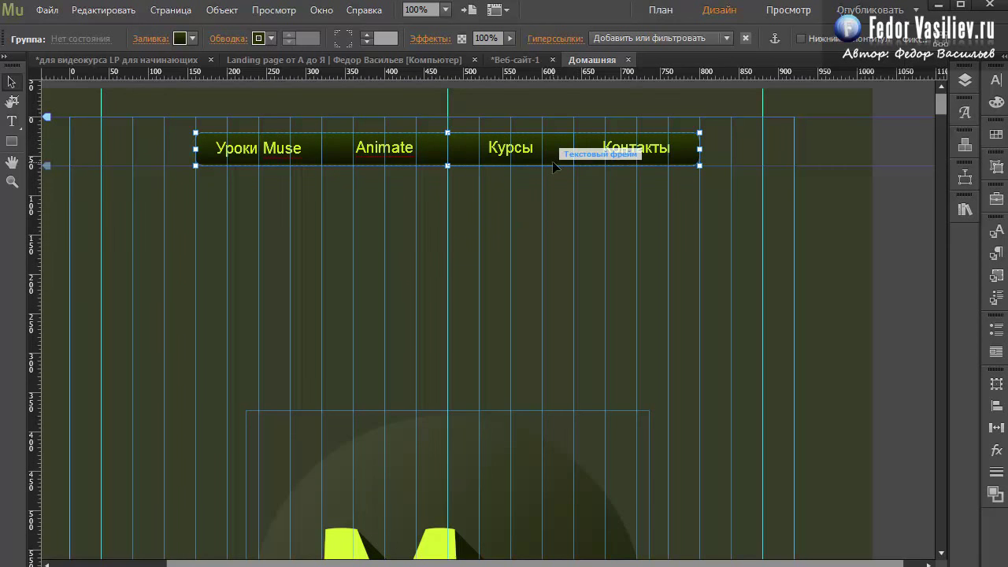
Enable the menu bar's Перемещение effect with an initial downward speed of 1, leaving the horizontal and final speeds at 0.
left_click(965, 179)
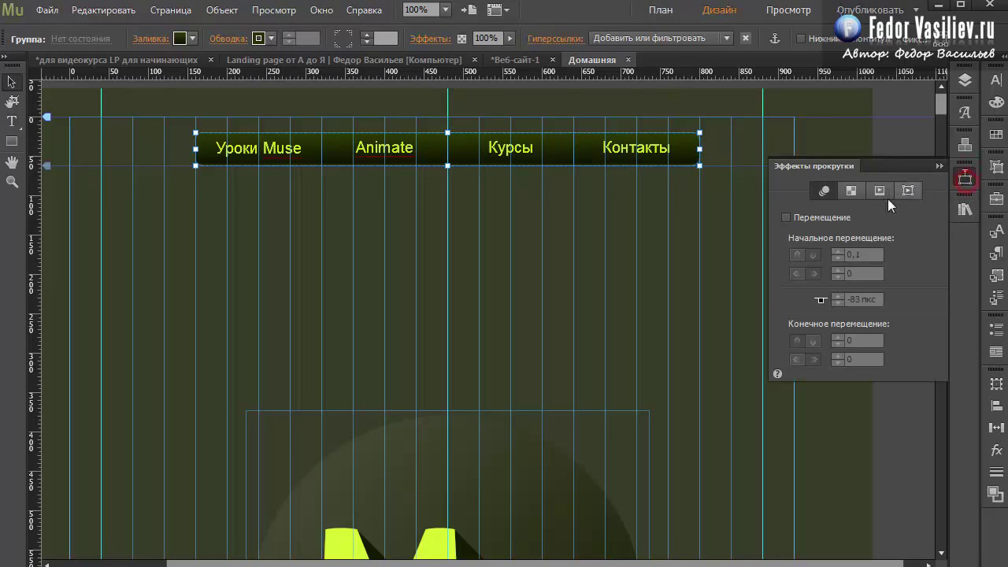
left_click(786, 216)
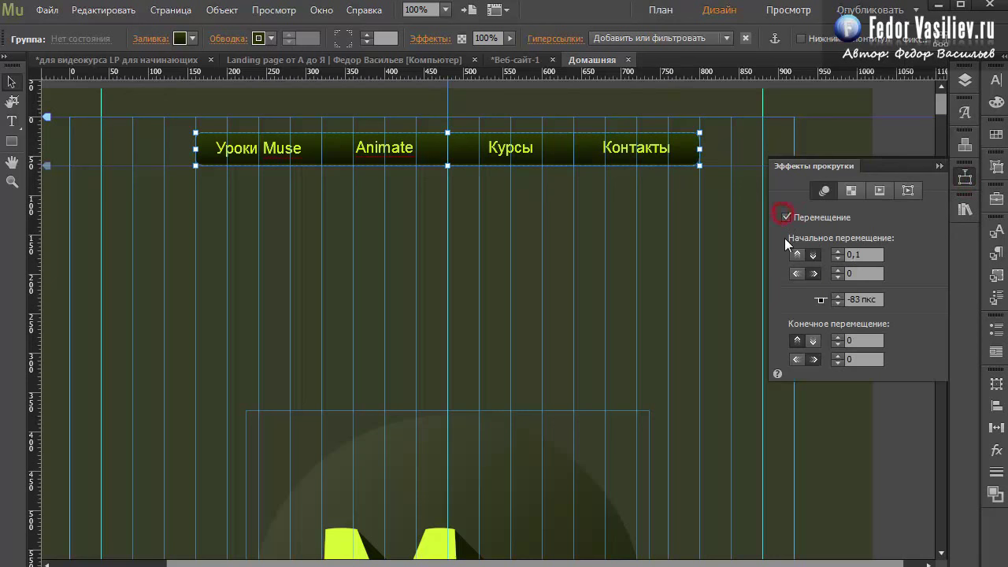
key("Tab")
type("1")
key("Tab")
left_click(860, 341)
left_click(795, 338)
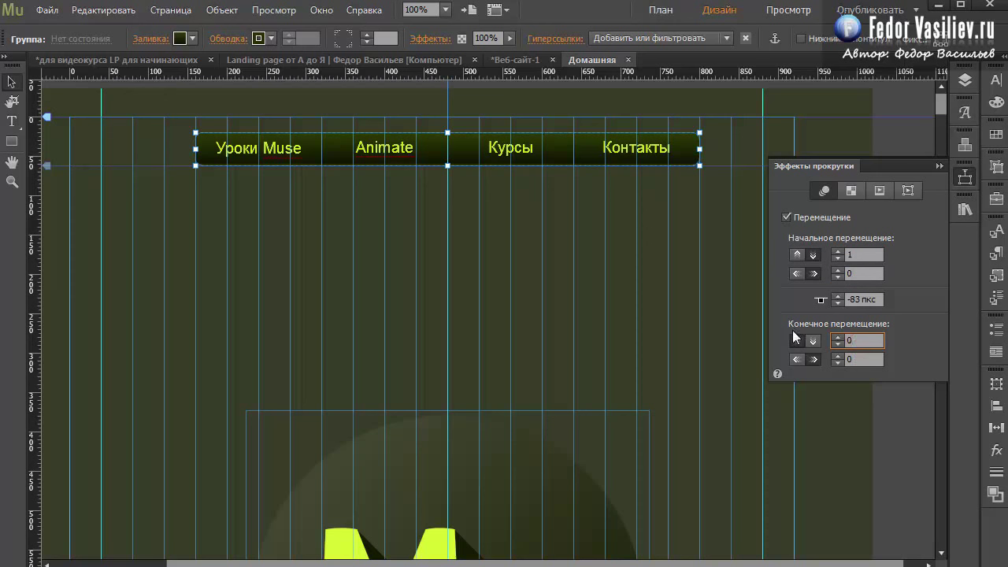
left_click(869, 340)
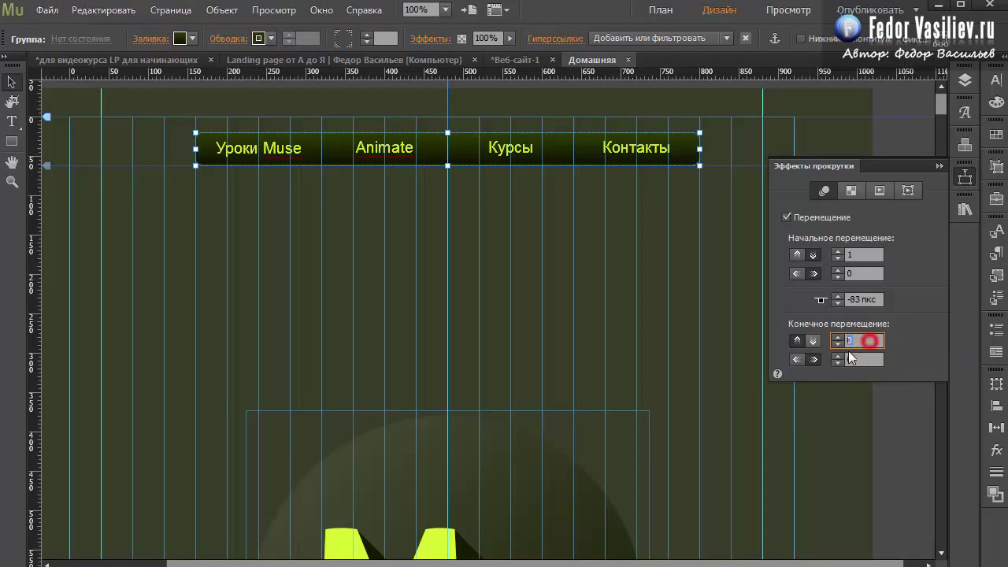
left_click(852, 359)
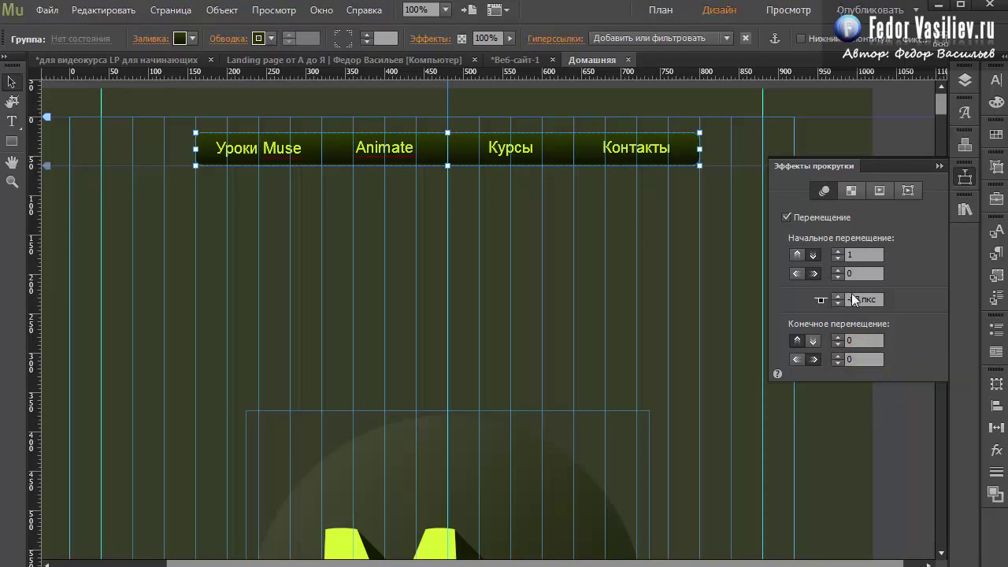
left_click(863, 273)
left_click(853, 275)
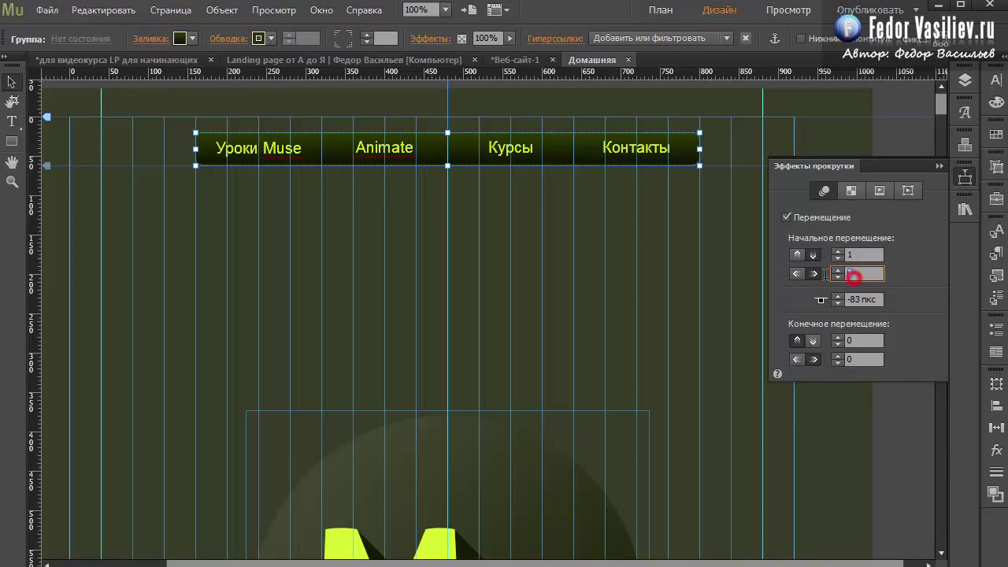
Enter 0 px as the motion's key position and move its marker slightly above the page's top edge, to -9 px.
left_click(844, 305)
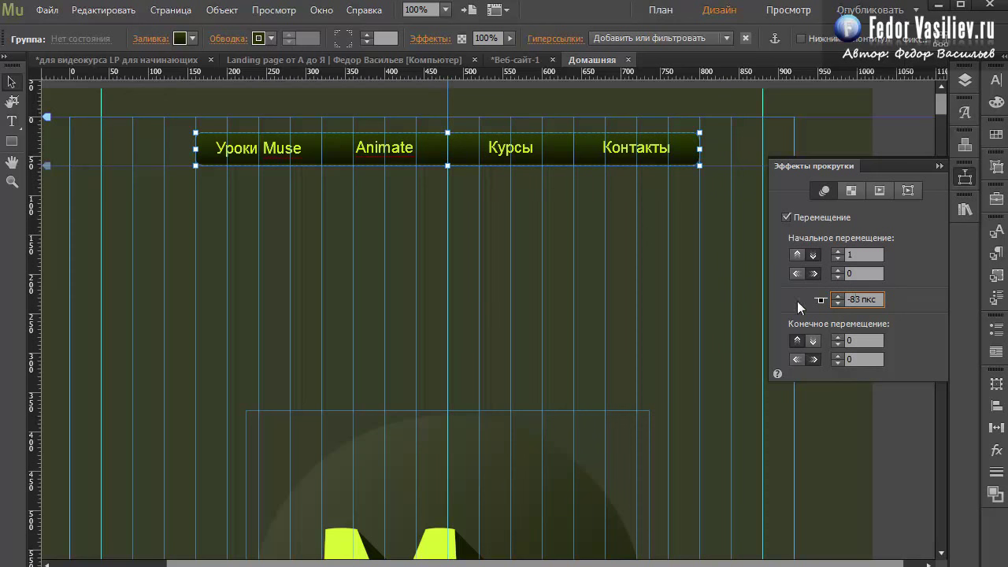
double_click(858, 299)
type("0")
key("Return")
left_click(448, 119)
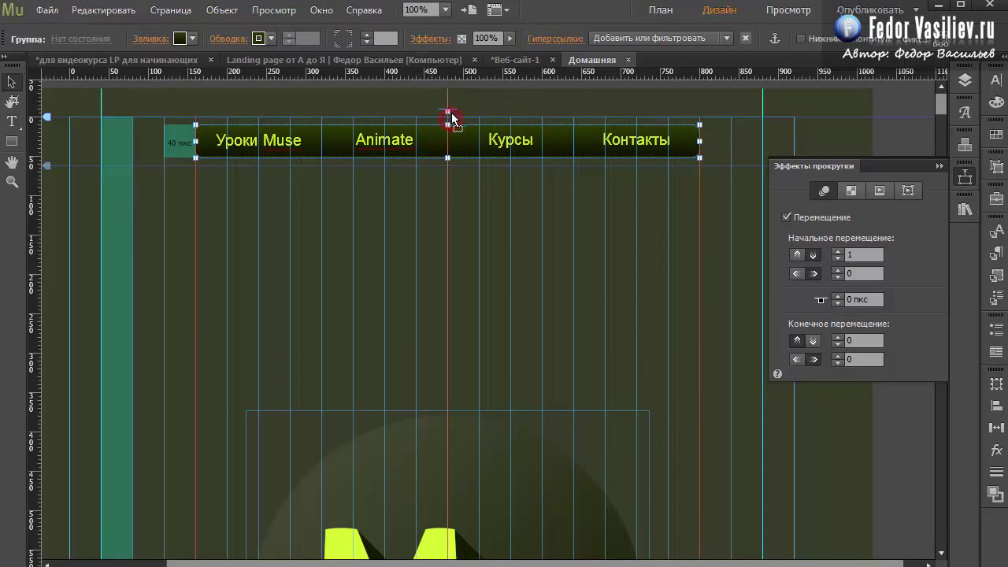
left_click(457, 144)
mouse_move(448, 119)
left_mouse_down()
mouse_move(447, 83)
mouse_move(453, 115)
left_mouse_up()
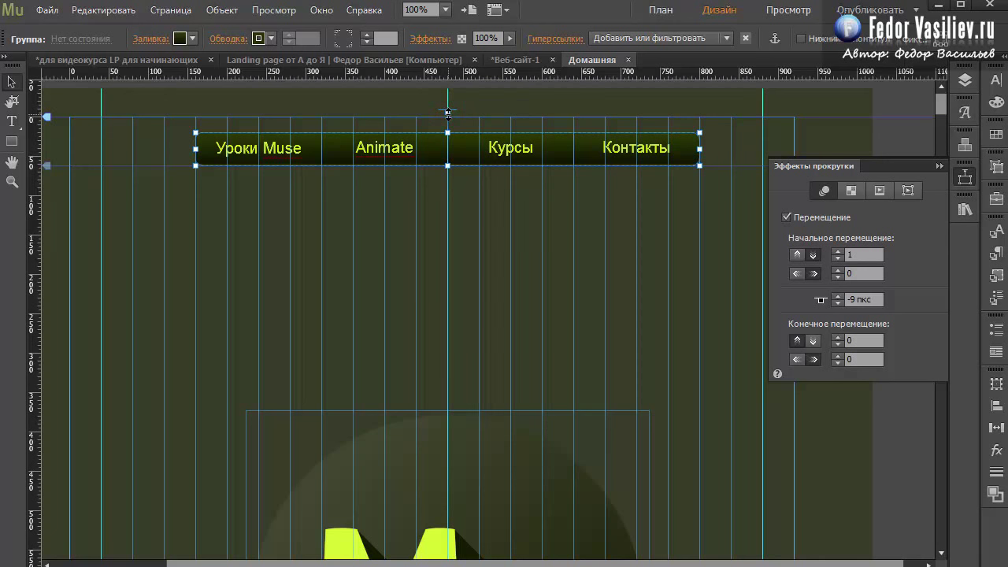
Preview the page in the browser, scroll it to check how the menu bar behaves, and return to Adobe Muse.
left_click(859, 255)
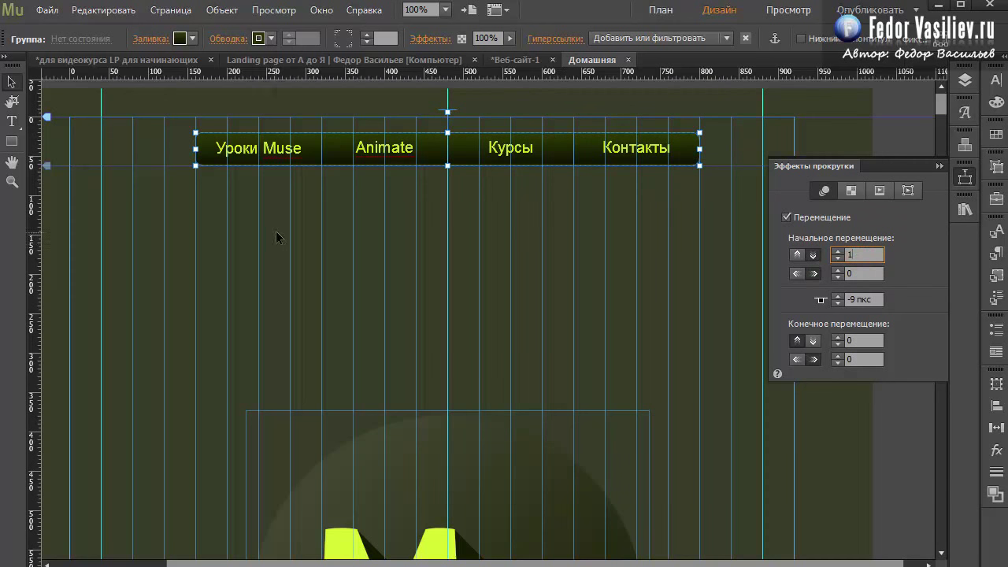
left_click(48, 10)
left_click(135, 271)
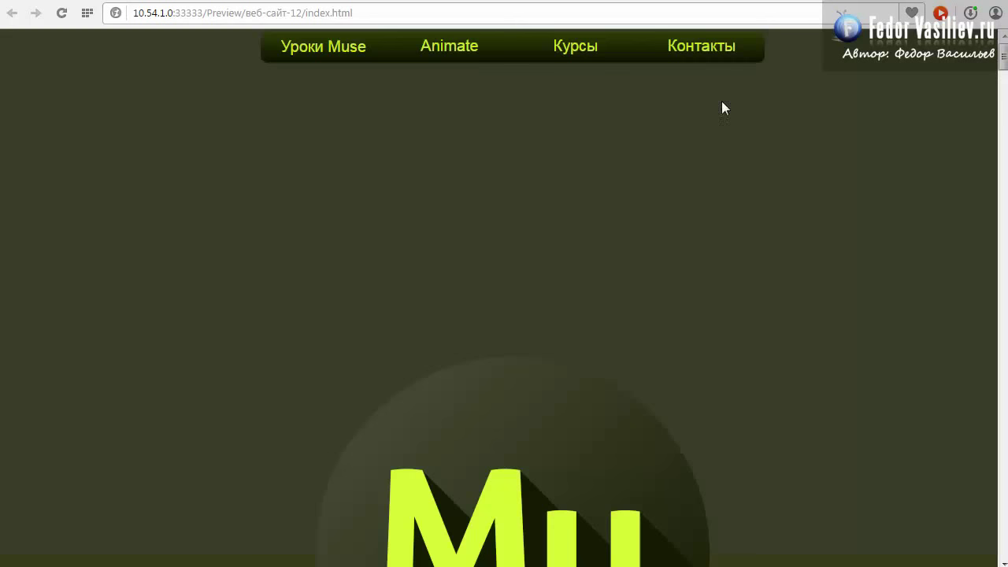
mouse_move(1003, 59)
left_mouse_down()
mouse_move(1003, 69)
mouse_move(1004, 59)
left_mouse_up()
mouse_move(1003, 63)
left_mouse_down()
mouse_move(1001, 89)
mouse_move(992, 54)
mouse_move(992, 81)
mouse_move(990, 67)
left_mouse_up()
key("alt+Tab")
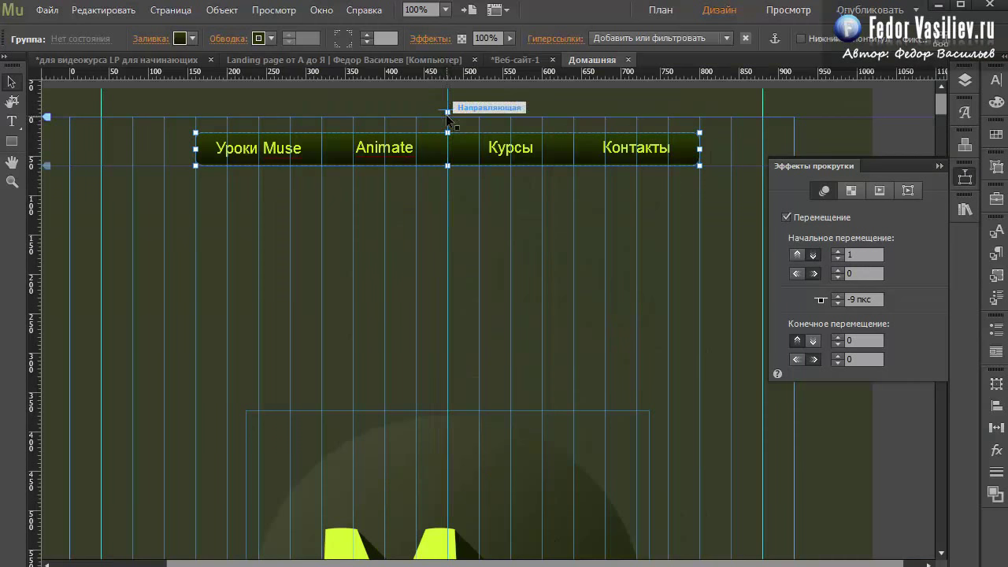
Move the motion key position marker to the menu bar's top edge, at 19 px, and check the page's scrolling in a browser preview.
left_click_drag(446, 110, 454, 134)
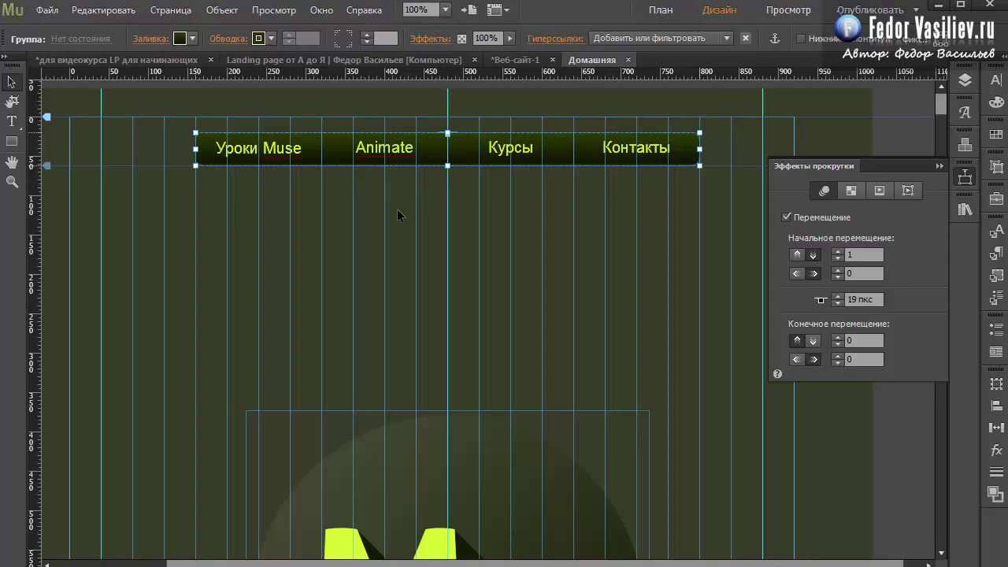
left_click(50, 12)
left_click(128, 276)
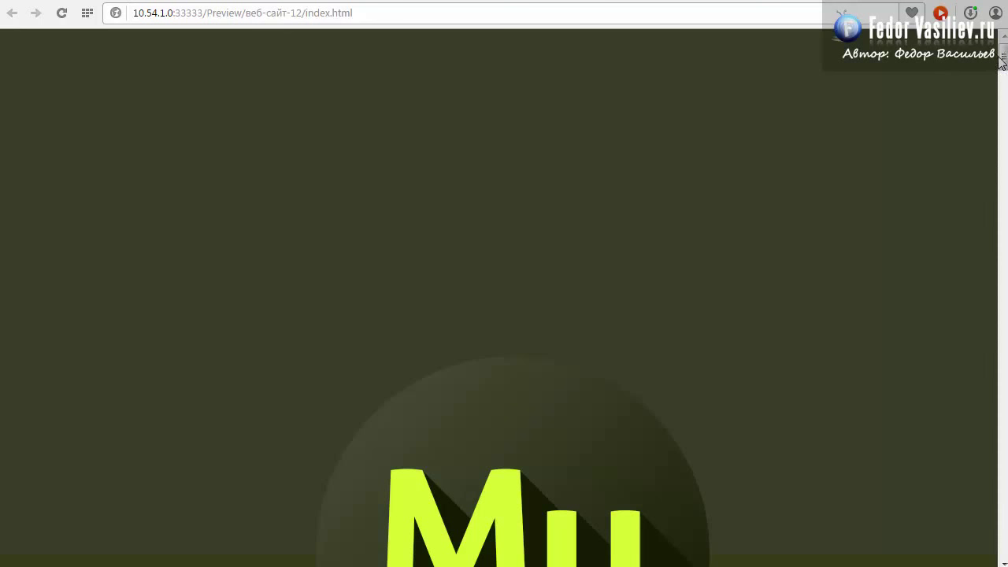
left_click_drag(1004, 56, 997, 35)
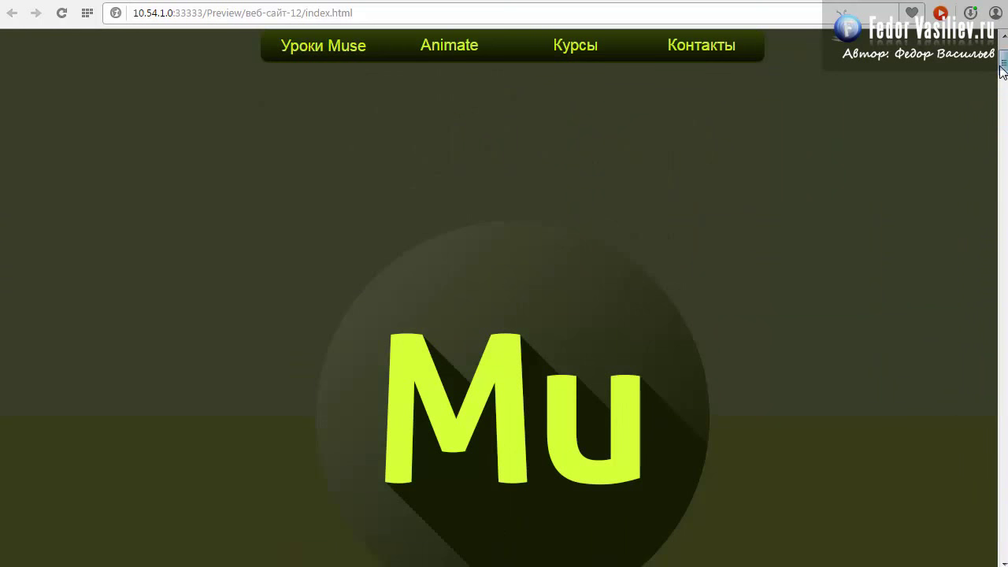
mouse_move(1003, 71)
left_mouse_down()
mouse_move(1000, 63)
mouse_move(1001, 110)
mouse_move(995, 54)
mouse_move(1001, 65)
left_mouse_up()
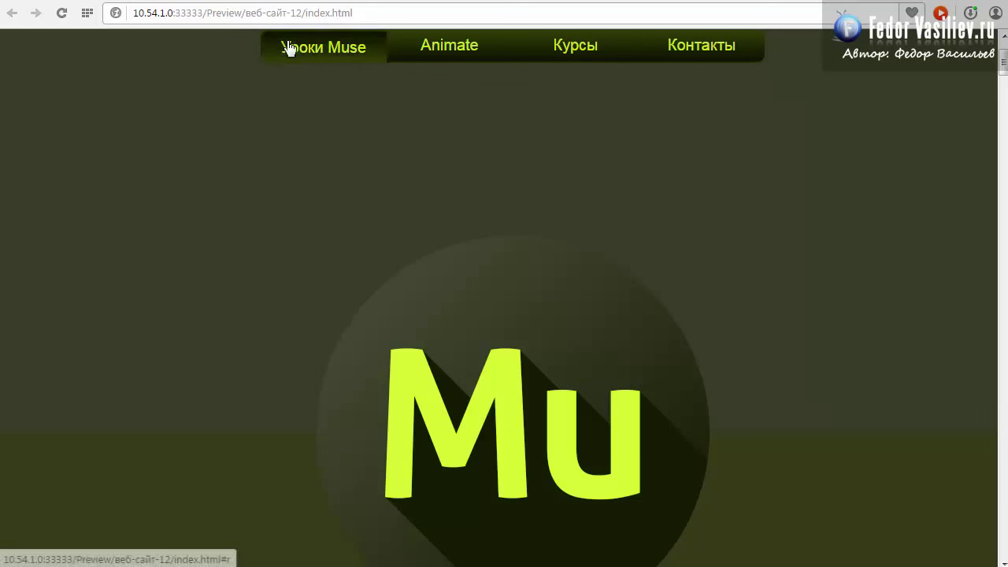
left_click_drag(1003, 64, 1002, 44)
key("alt+Tab")
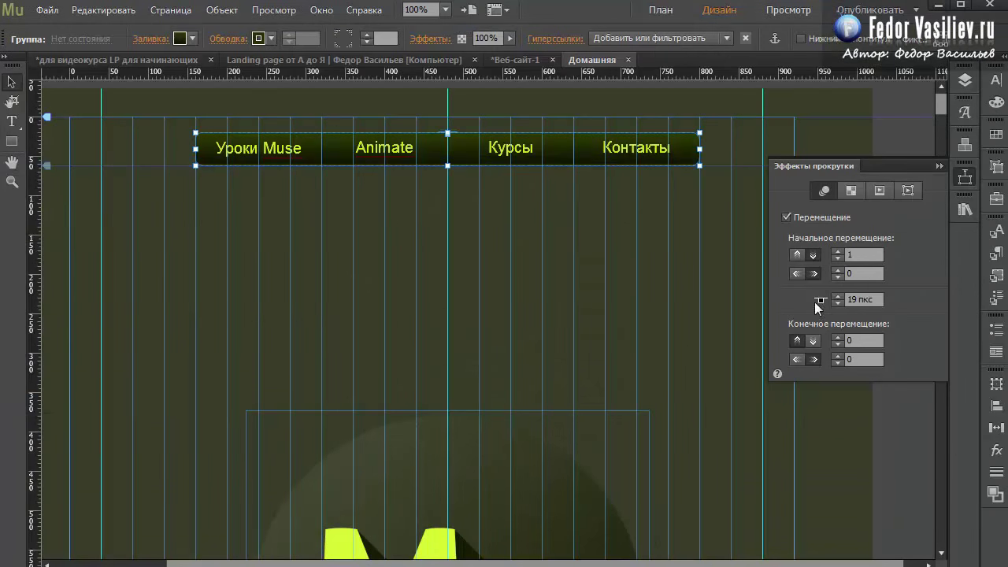
Set the menu bar's initial downward speed to 0,1 and preview the page in the browser, scrolling up and down to check the effect.
left_click(838, 259)
left_click(941, 165)
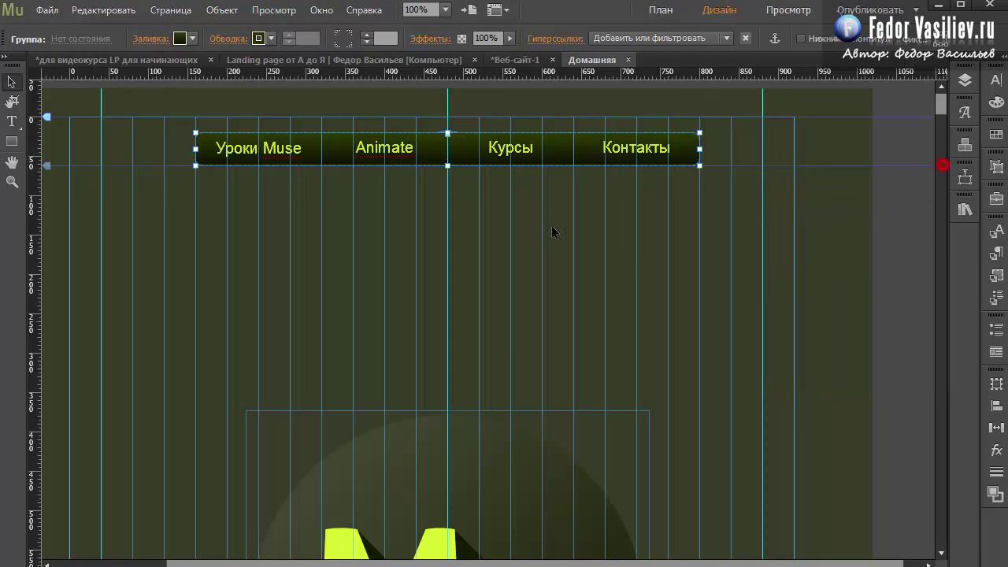
left_click(47, 11)
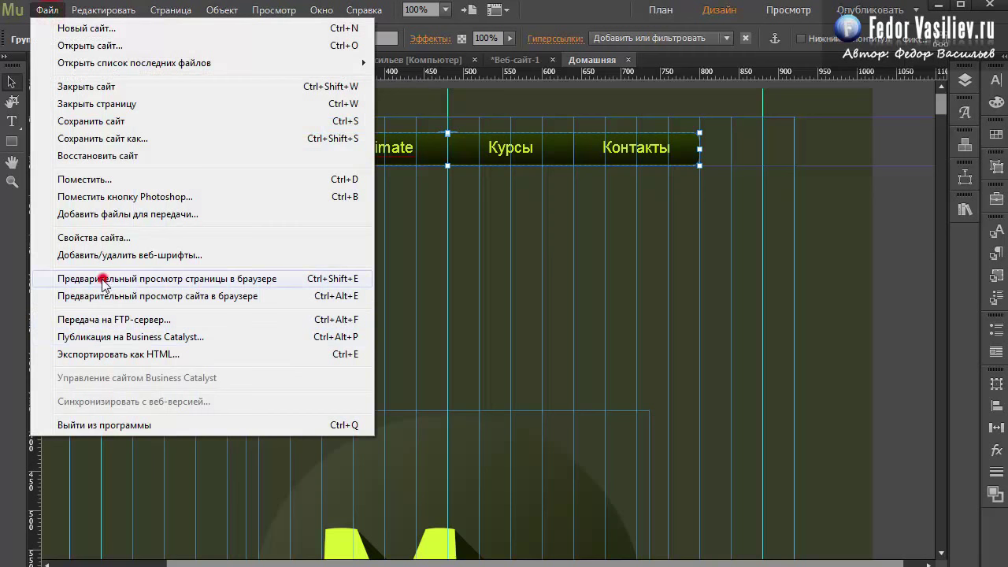
left_click(102, 278)
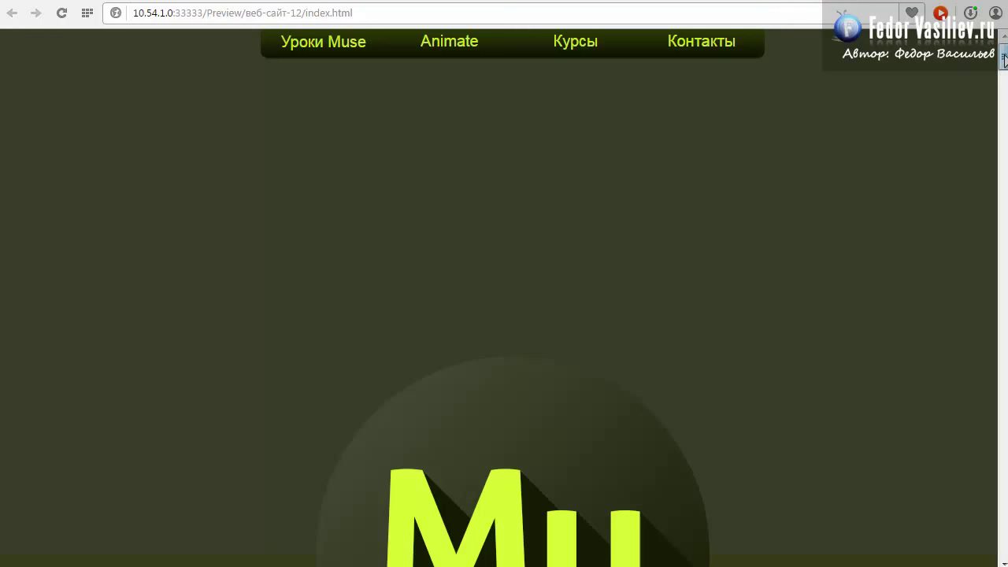
scroll(1003, 56, "down", 3)
scroll(1004, 63, "up", 3)
scroll(1003, 71, "down", 3)
scroll(1003, 67, "up", 3)
scroll(1003, 59, "down", 3)
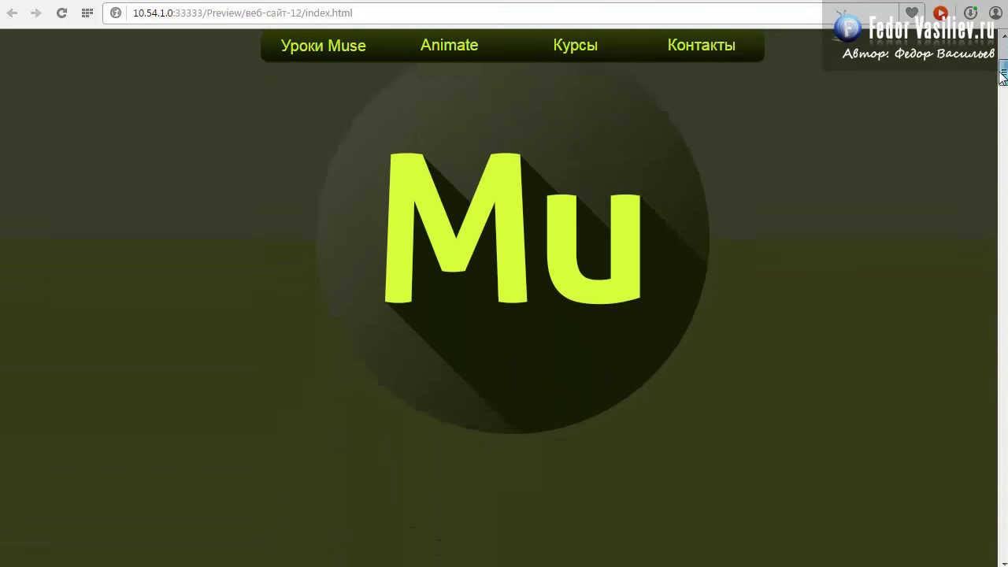
scroll(1004, 49, "up", 3)
scroll(1003, 47, "down", 3)
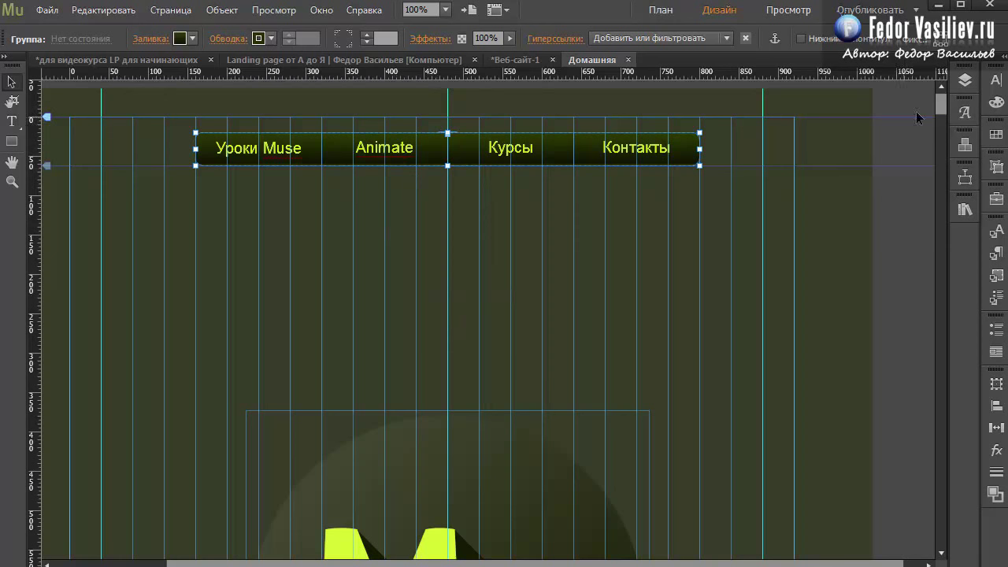
Move the menu bar down to about 250 px from the page's top and check its scrolling in a browser preview.
left_click(965, 176)
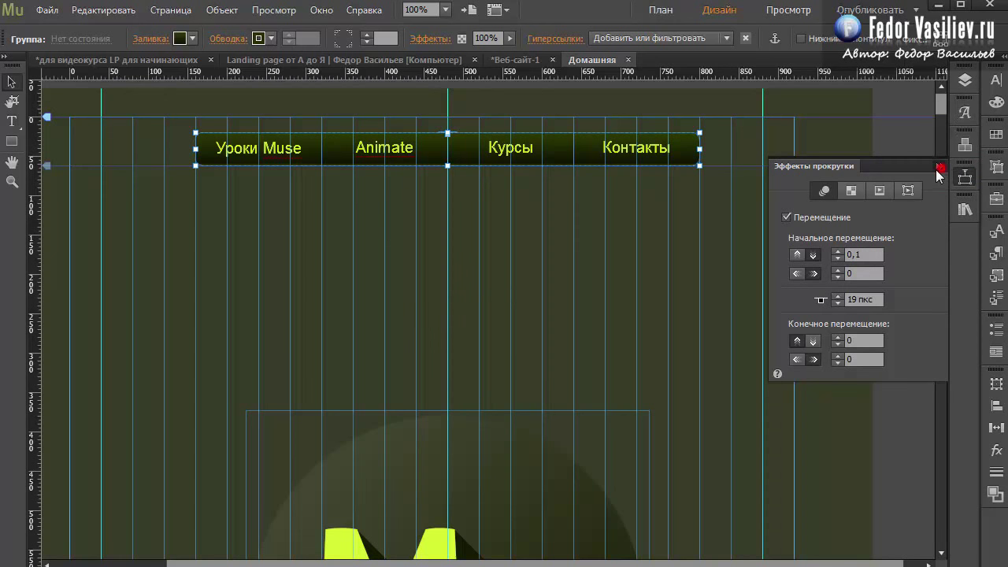
left_click(939, 168)
left_click_drag(294, 331, 294, 333)
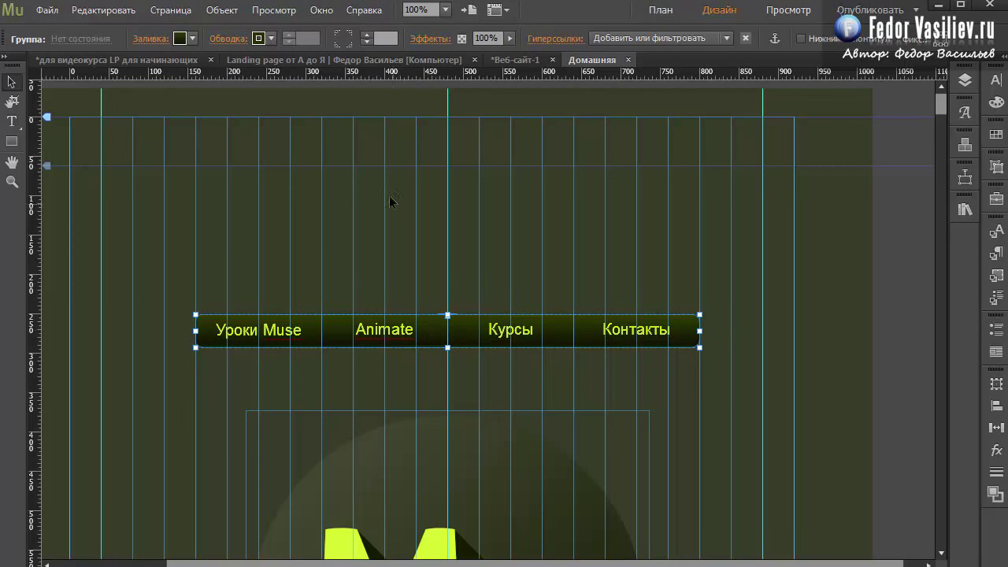
left_click(47, 10)
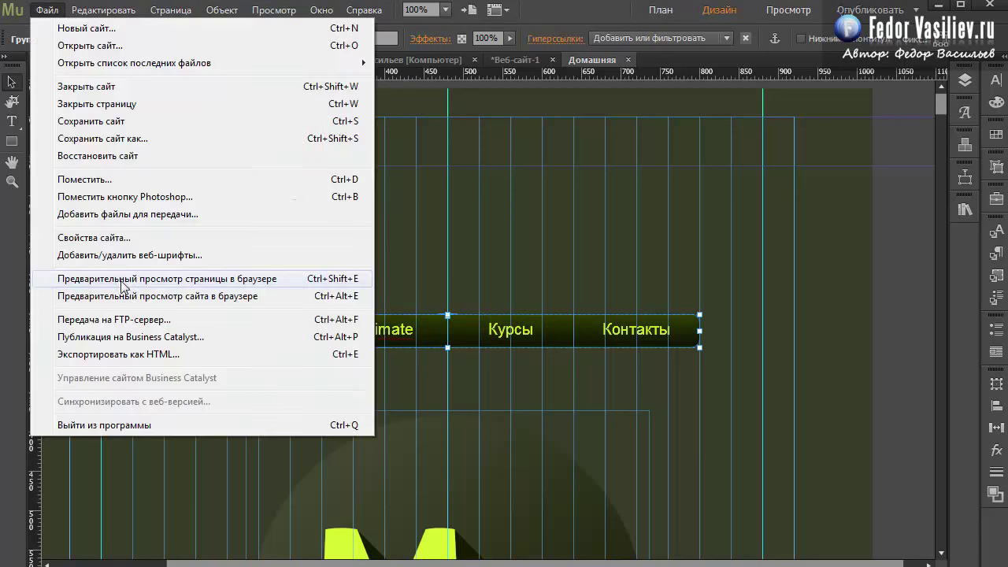
left_click(120, 278)
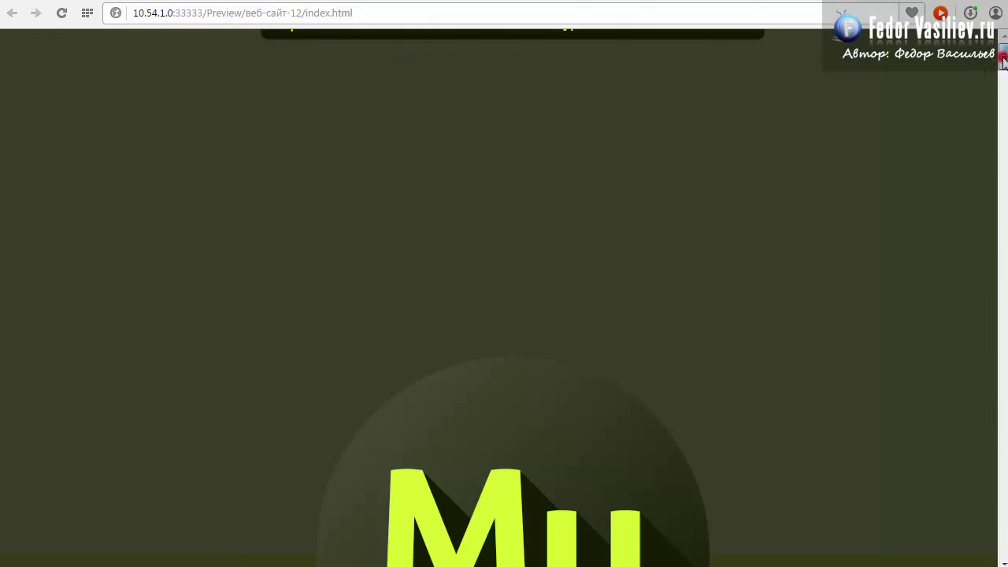
mouse_move(1004, 63)
left_mouse_down()
mouse_move(1003, 107)
mouse_move(1003, 57)
left_mouse_up()
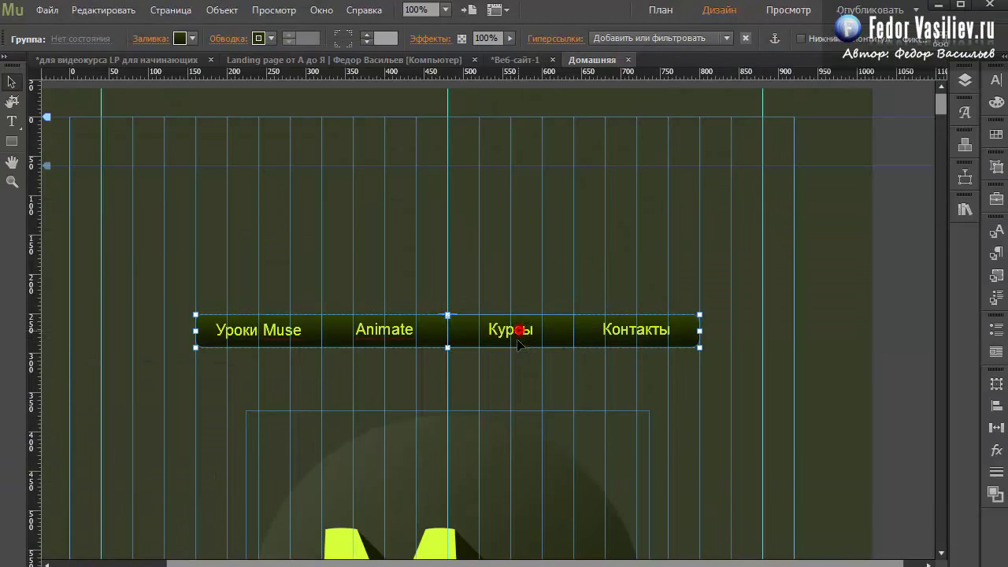
Move the menu bar down to just above the Mu circle, at about 310 px, and scroll the browser preview repeatedly to check it.
left_click_drag(517, 331, 518, 380)
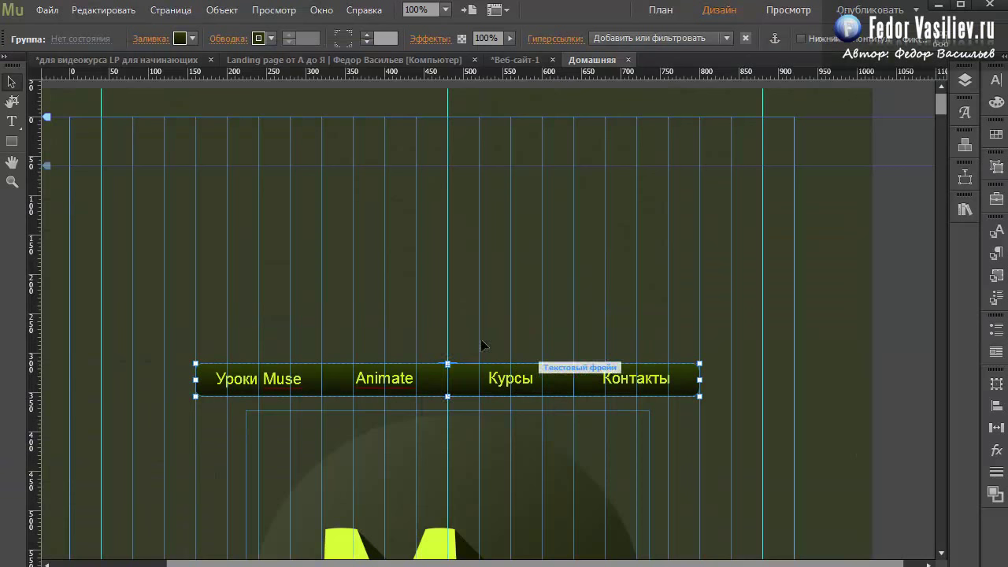
left_click(48, 9)
left_click(158, 278)
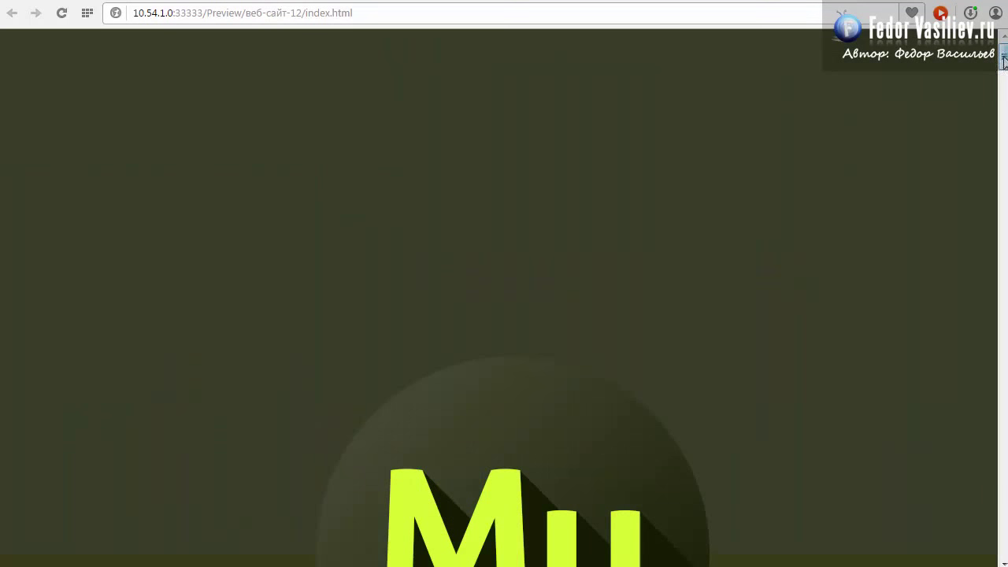
scroll(1004, 59, "down", 8)
scroll(999, 51, "up", 8)
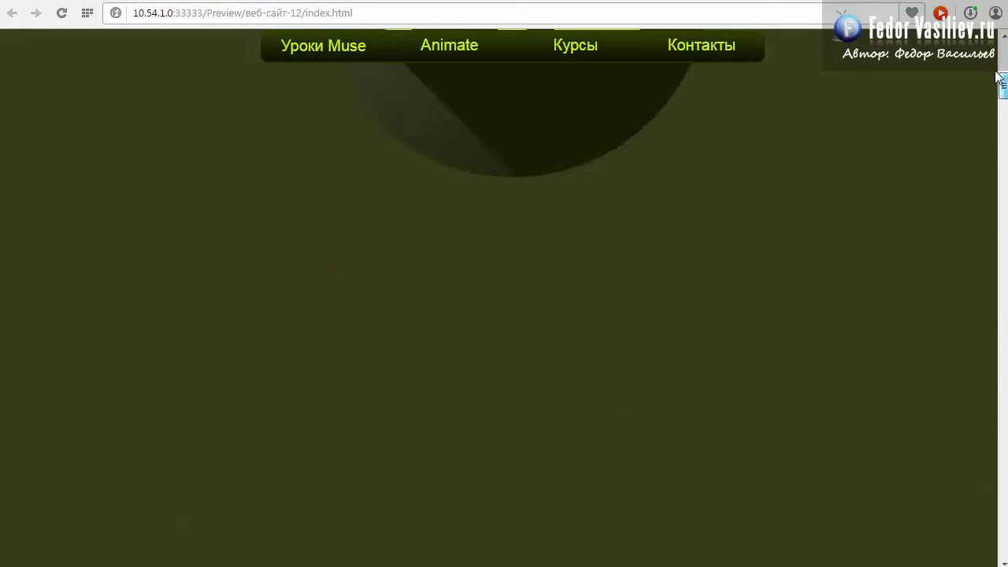
scroll(990, 94, "down", 6)
scroll(986, 78, "up", 6)
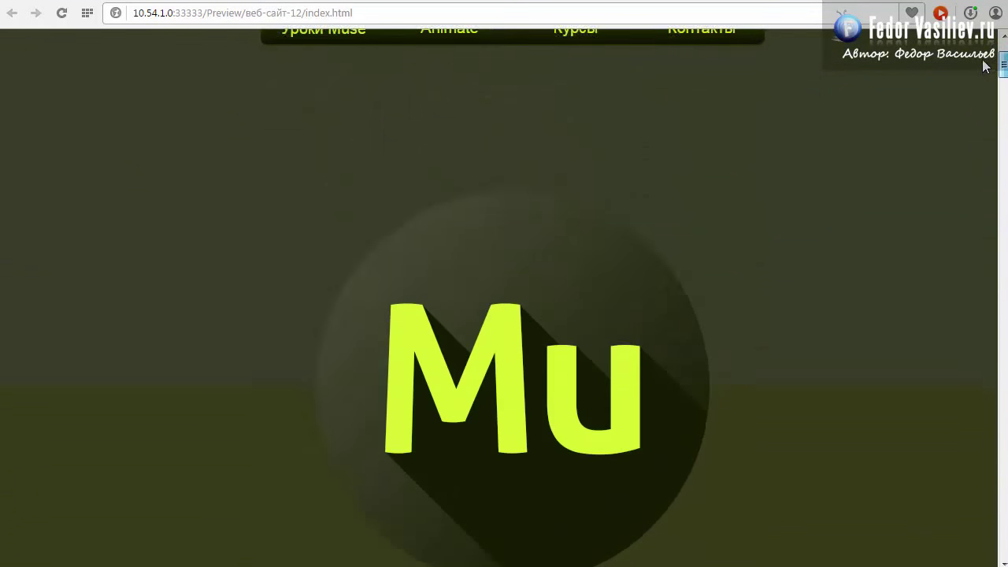
scroll(981, 79, "down", 6)
scroll(991, 95, "up", 6)
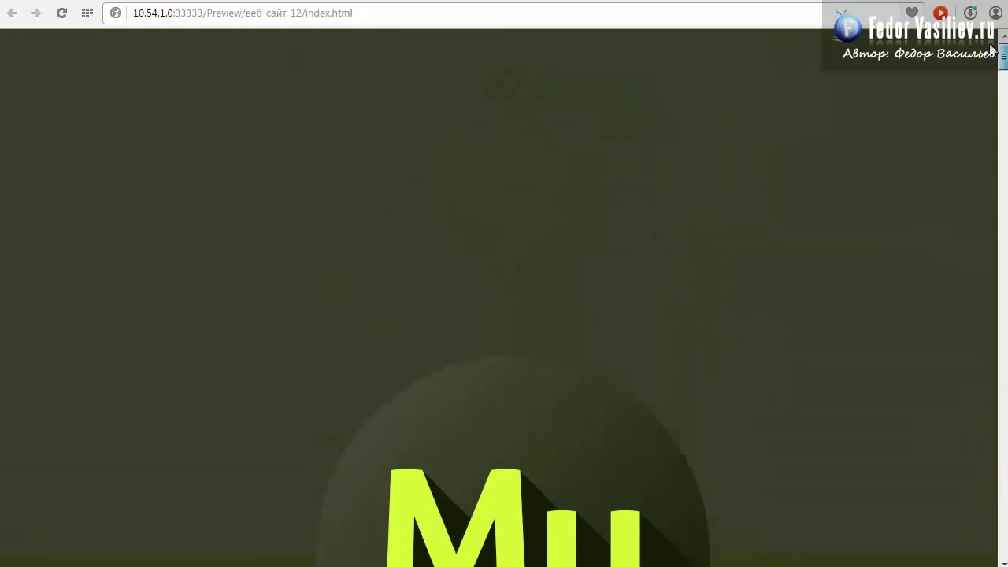
Return to Adobe Muse, place the menu bar over the Mu circle's upper edge at about 390 px, and check its scrolling in the browser.
key("alt+Tab")
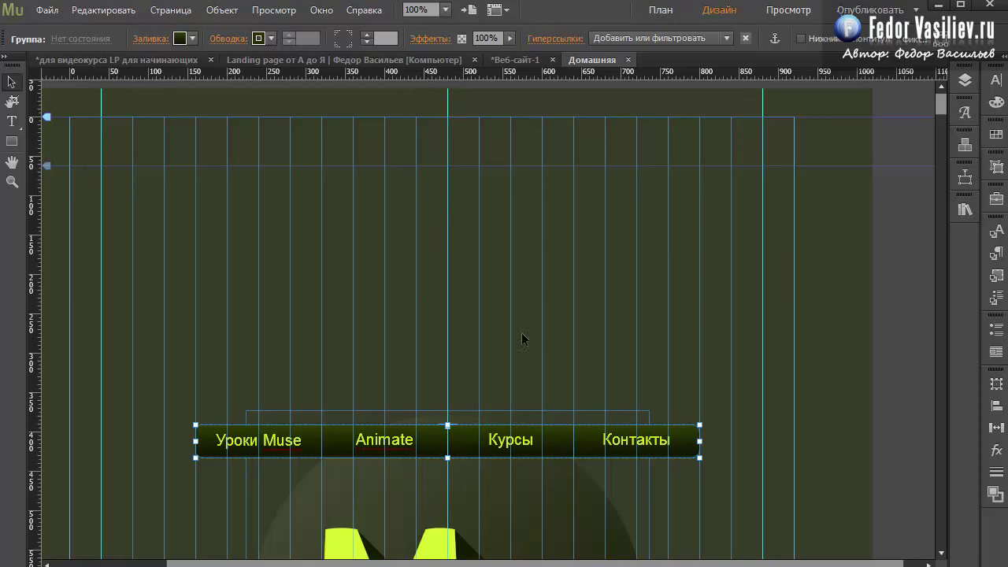
key("ctrl+shift+e")
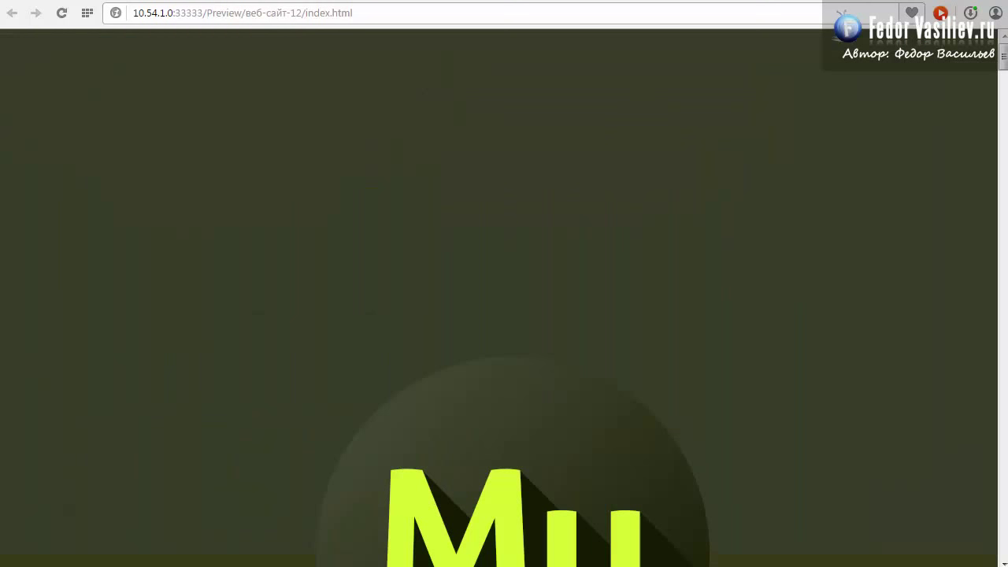
left_click_drag(1004, 67, 1006, 93)
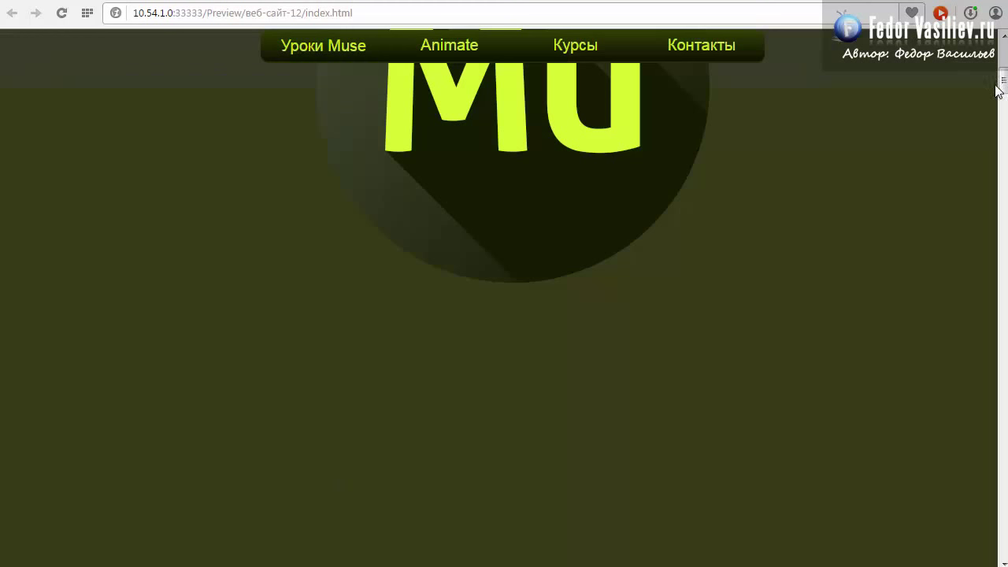
left_click_drag(1002, 83, 1002, 46)
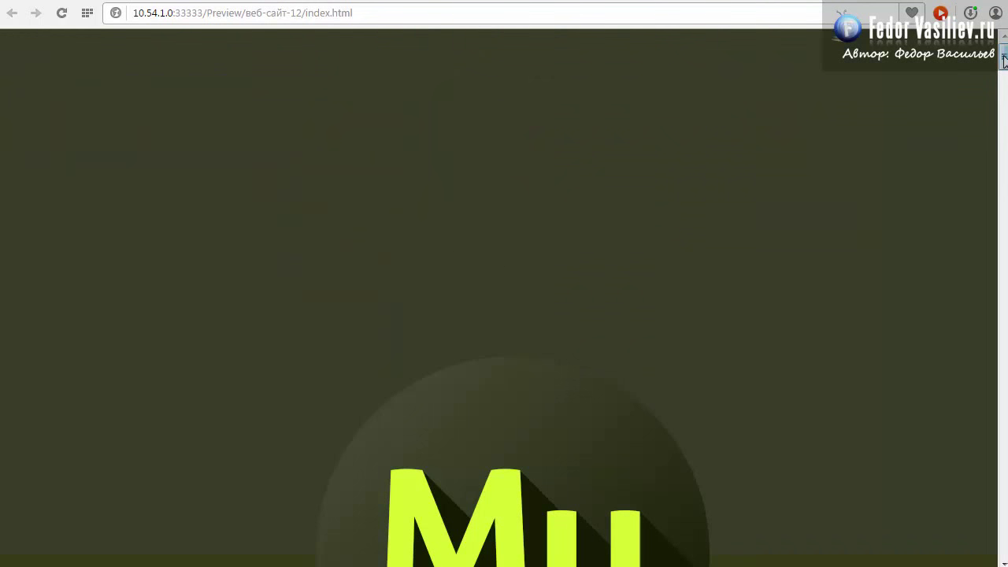
left_click_drag(1004, 59, 996, 275)
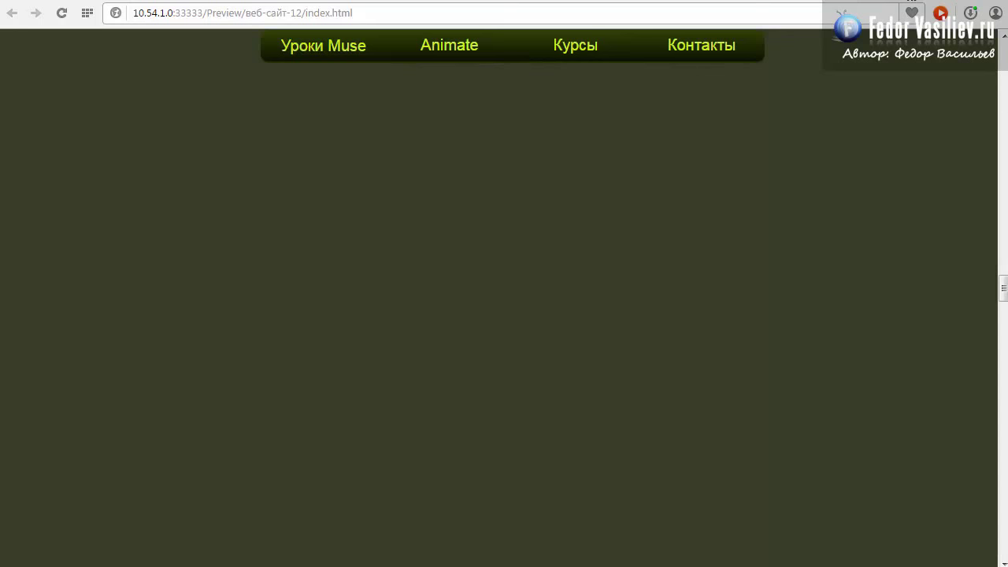
key("alt+Tab")
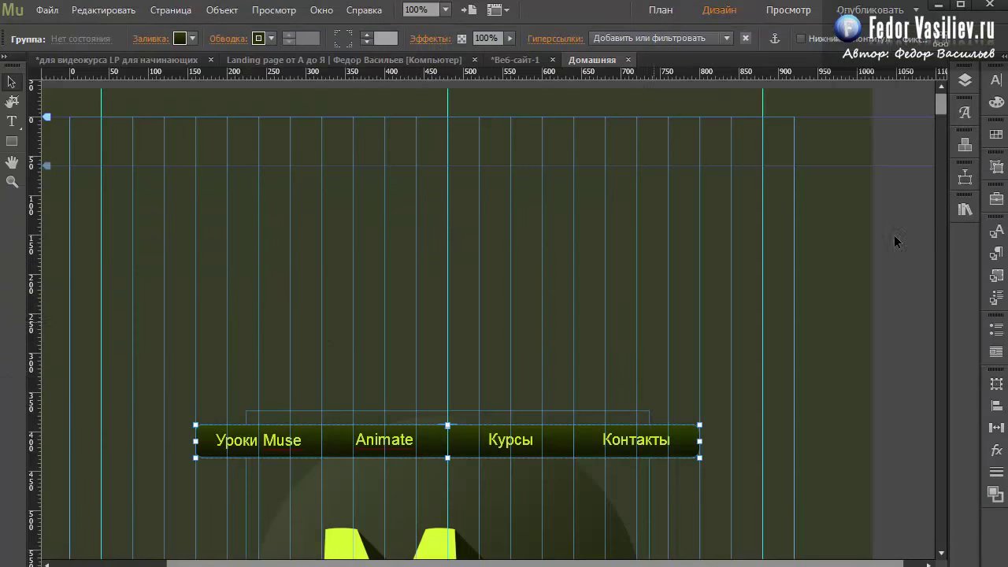
Move the motion key position marker slightly below the menu bar's top edge and check the scrolling in a browser preview.
left_click_drag(943, 110, 941, 119)
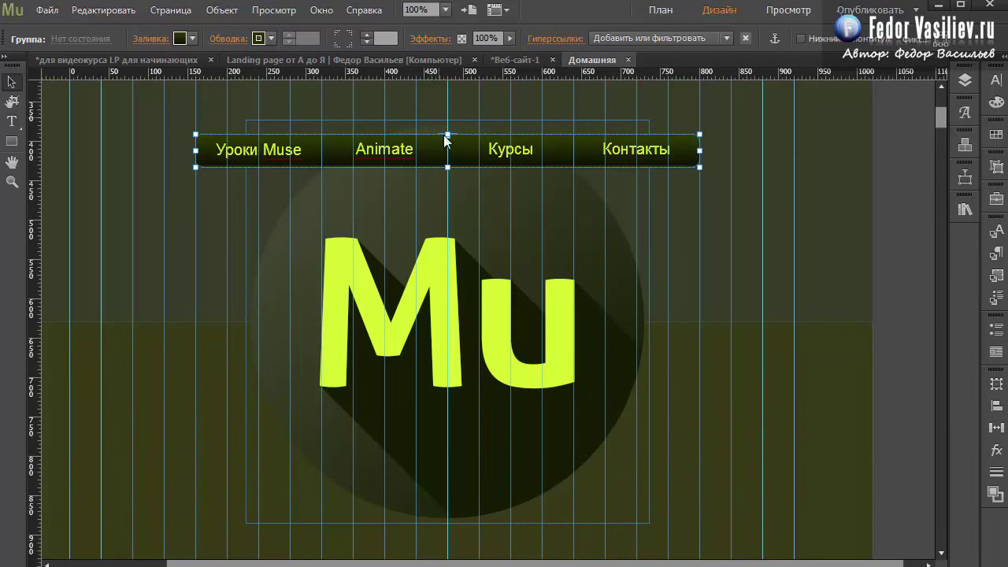
mouse_move(447, 135)
left_mouse_down()
mouse_move(447, 104)
mouse_move(447, 132)
left_mouse_up()
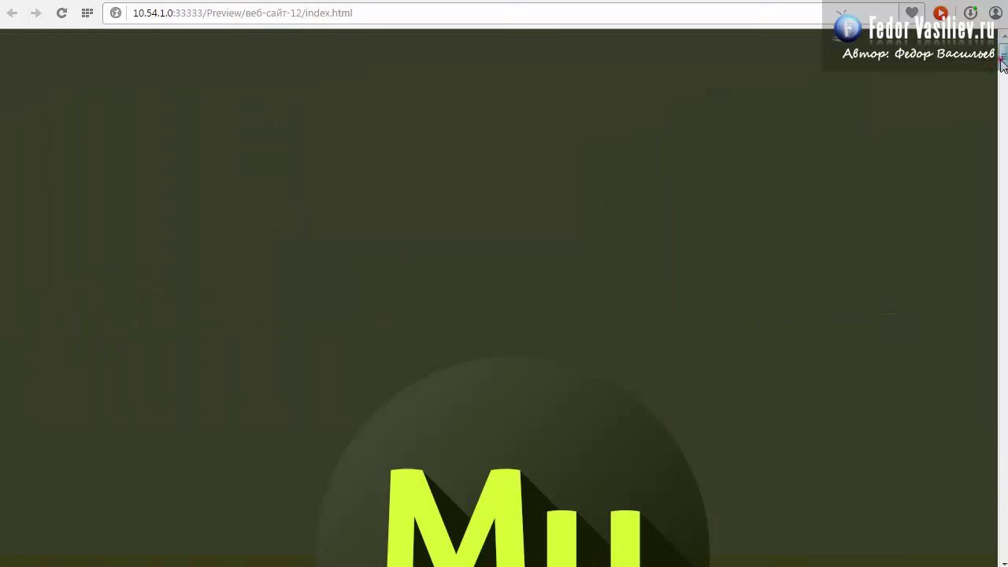
left_click_drag(1002, 65, 990, 102)
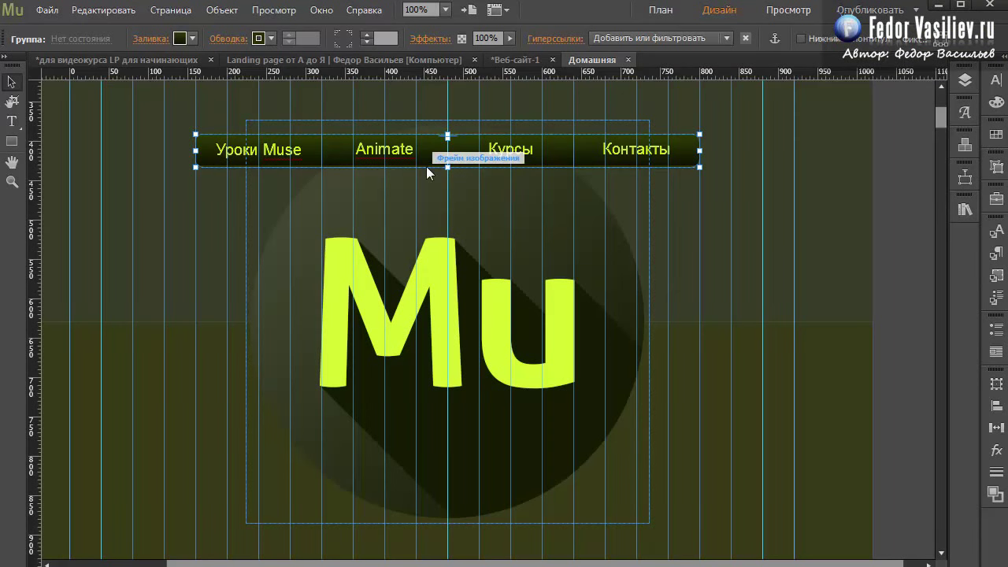
Raise the motion key position marker about 10 px above the menu bar's top edge and check the scrolling in a browser preview.
left_click_drag(447, 138, 452, 123)
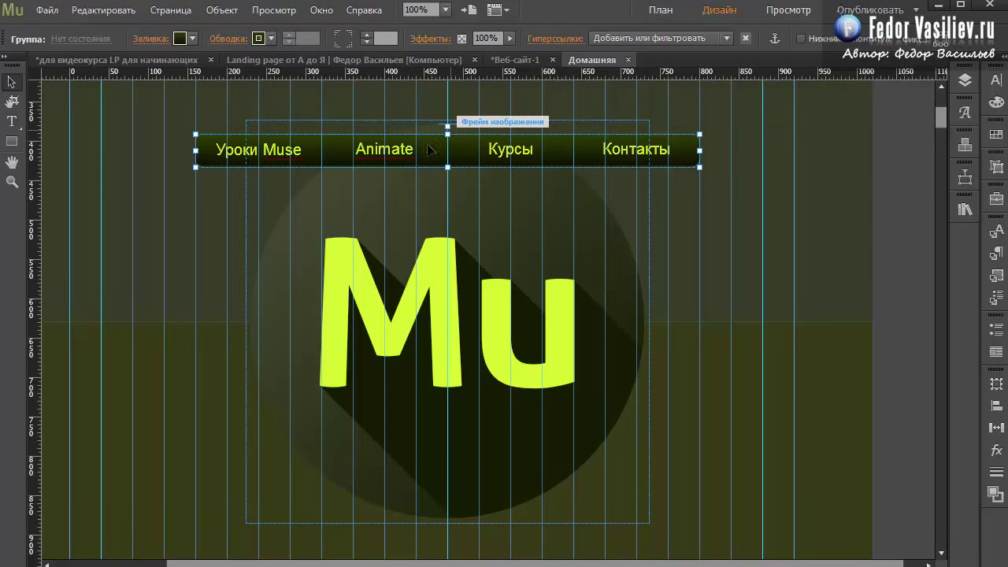
left_click(47, 10)
left_click(125, 278)
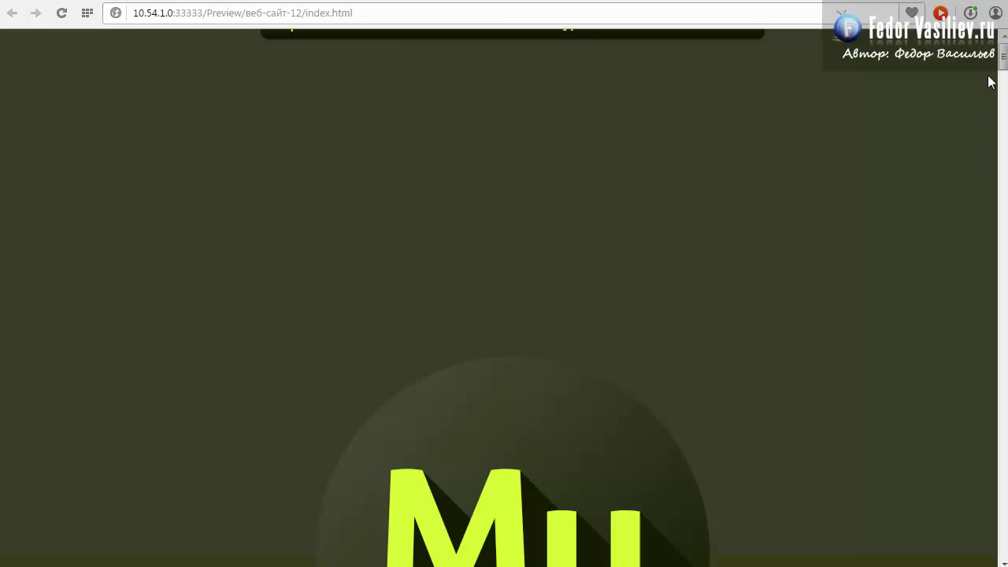
scroll(1004, 62, "down", 4)
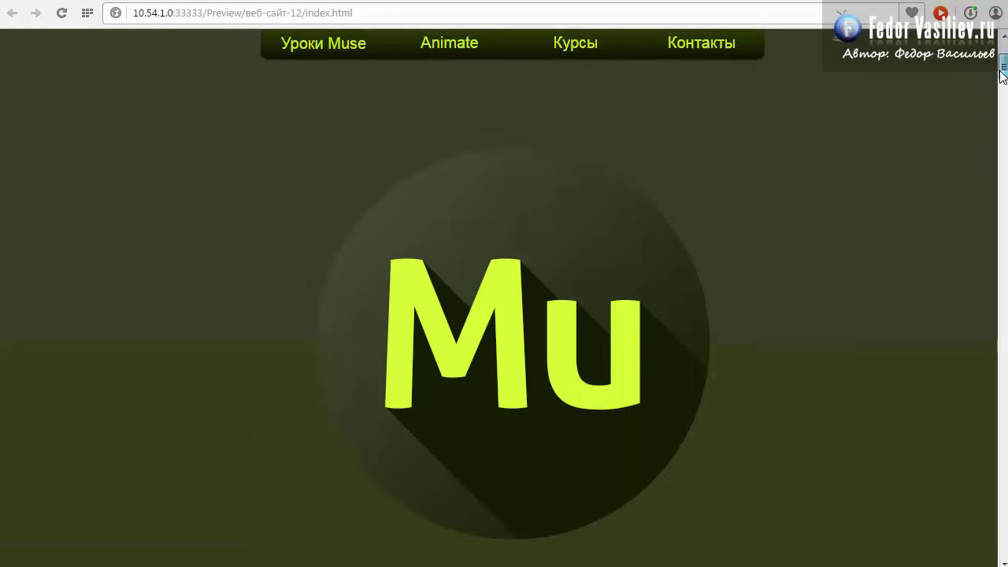
scroll(1004, 62, "up", 4)
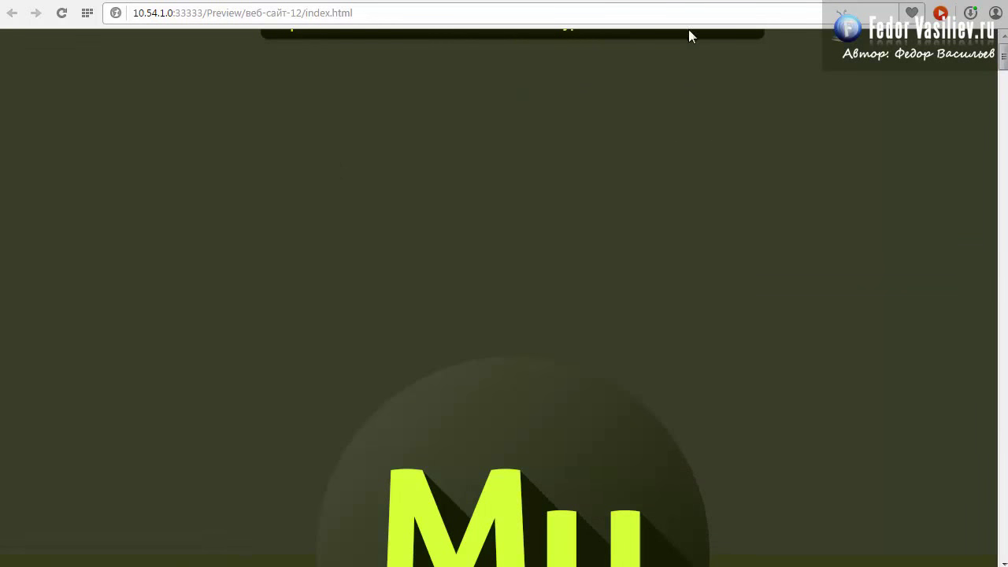
left_click_drag(1003, 67, 997, 117)
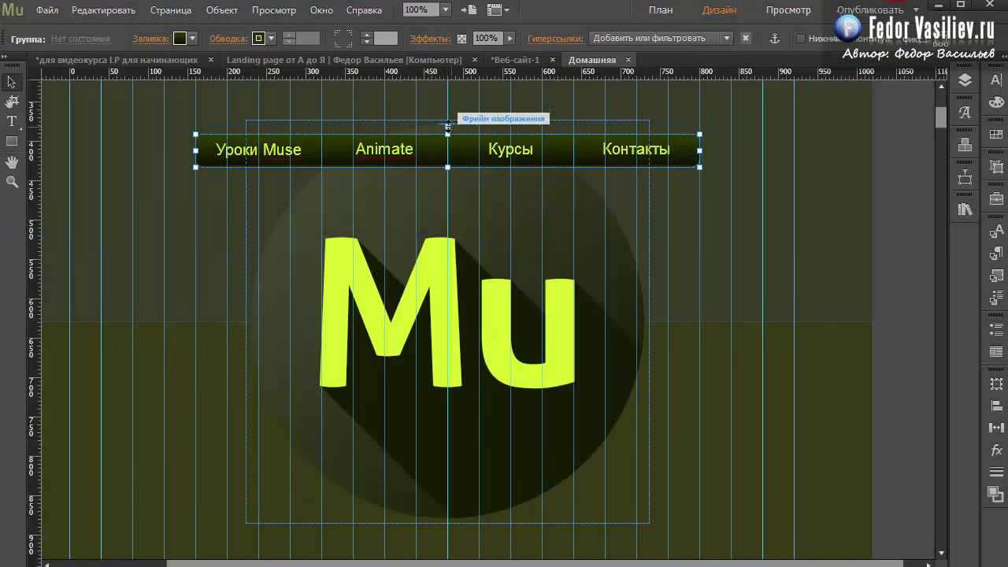
Adjust the key position marker above the menu bar, move the bar further down over the Mu logo, and preview the page in the browser.
mouse_move(447, 126)
left_mouse_down()
mouse_move(449, 107)
mouse_move(453, 124)
left_mouse_up()
left_click_drag(400, 156, 413, 362)
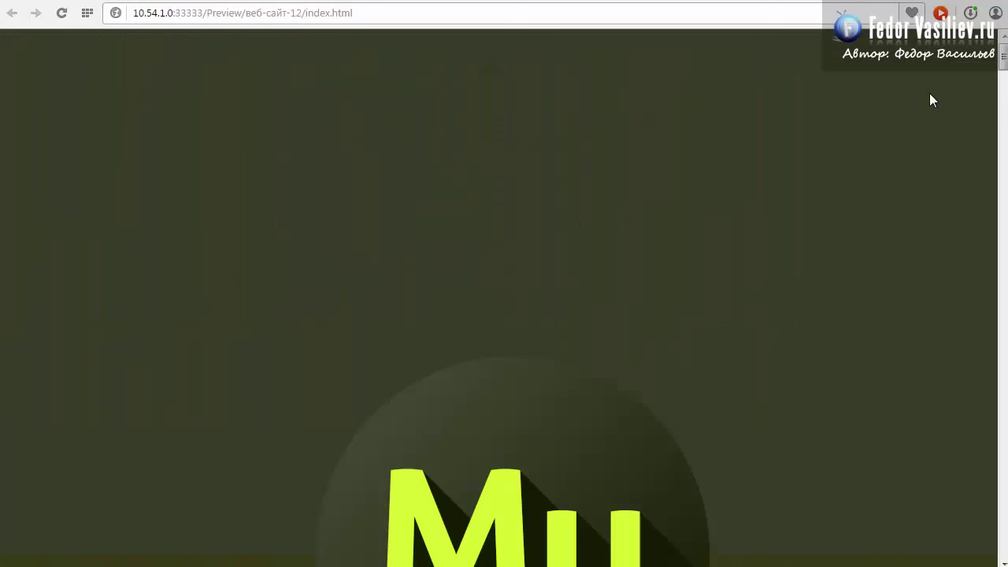
Check the menu bar's scrolling in the browser preview, return to Adobe Muse, and review its motion and opacity scroll effect settings.
left_click_drag(1002, 63, 992, 93)
key("alt+Tab")
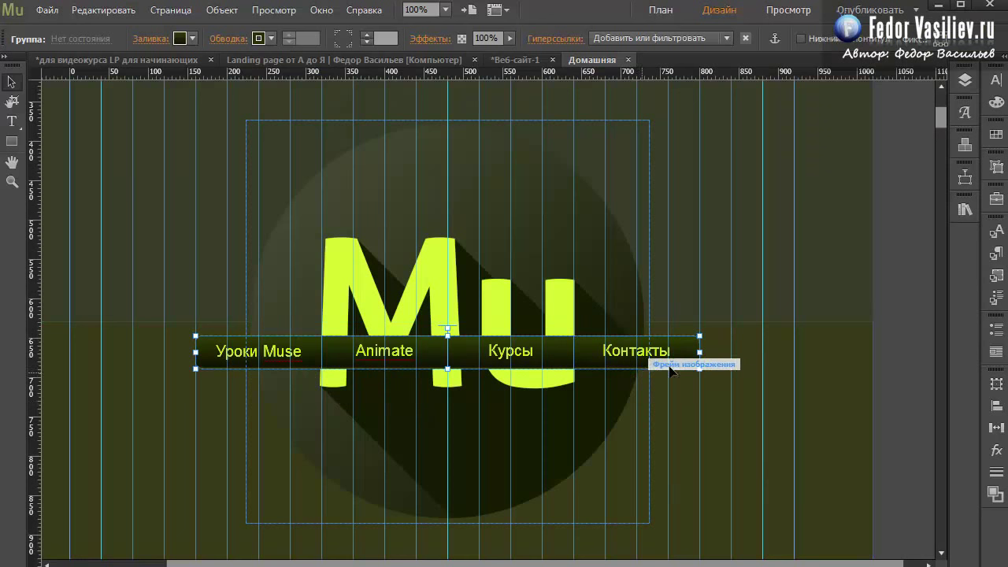
left_click(962, 175)
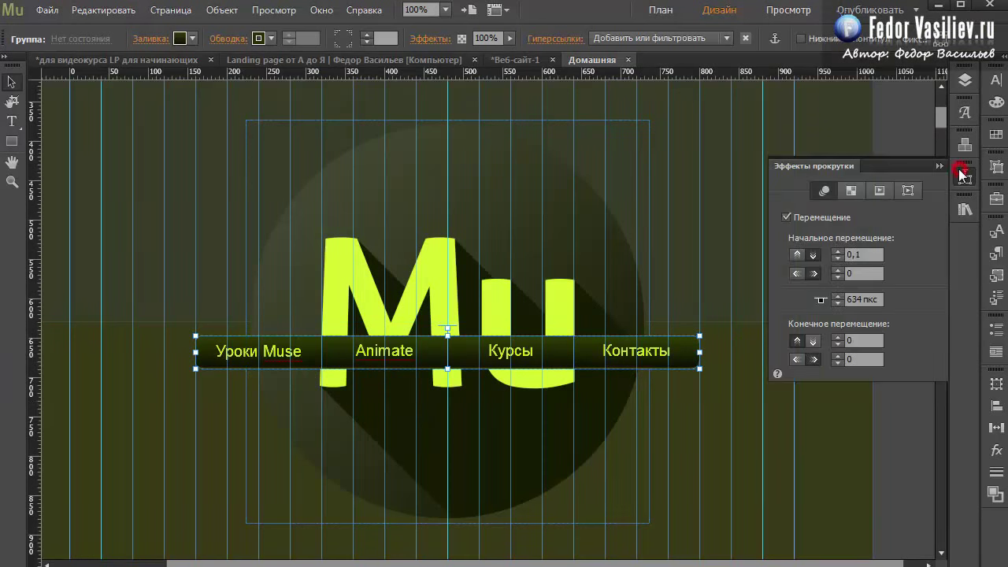
left_click(850, 191)
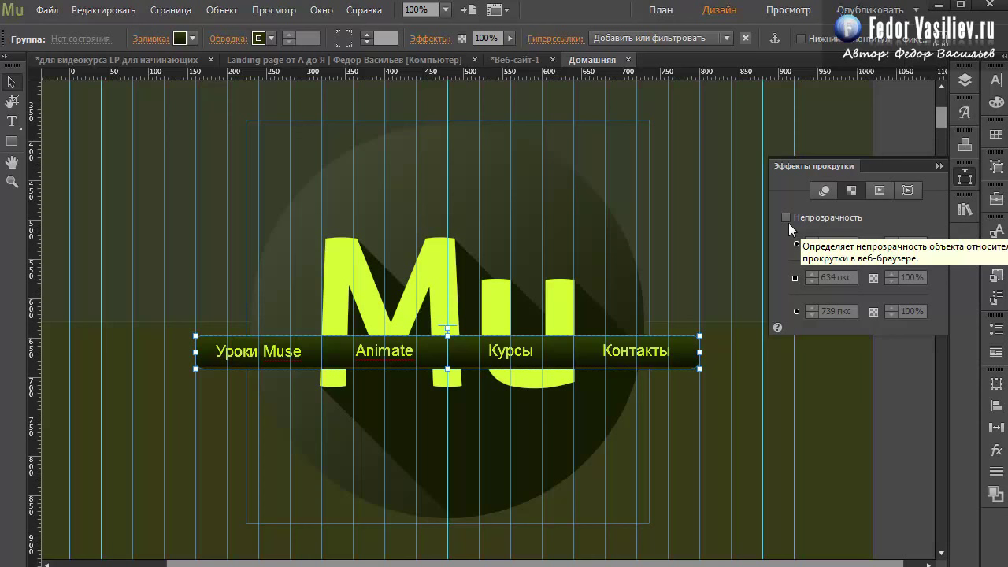
left_click(820, 193)
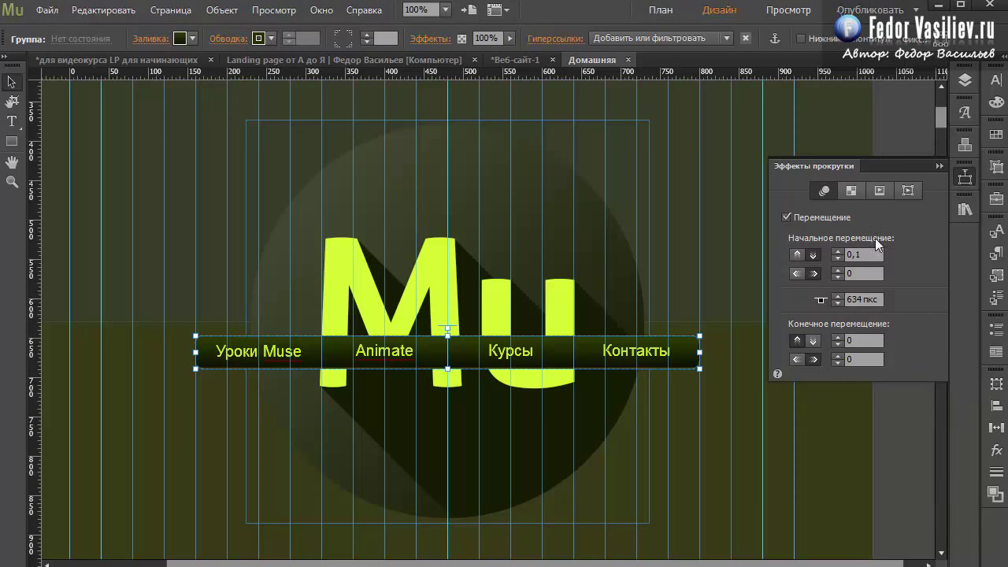
left_click(939, 167)
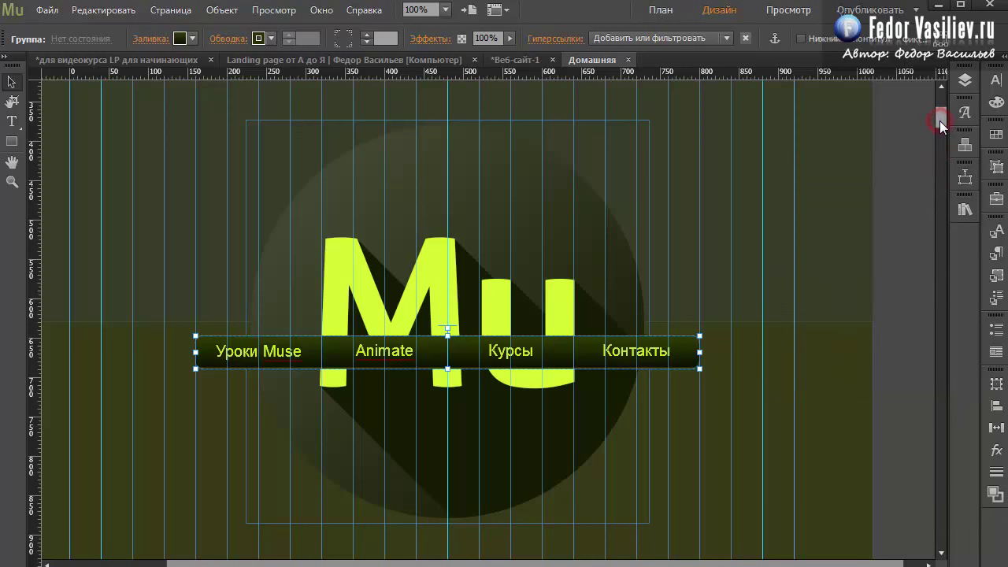
Turn off the motion scroll effect for the menu bar.
scroll(940, 117, "up", 3)
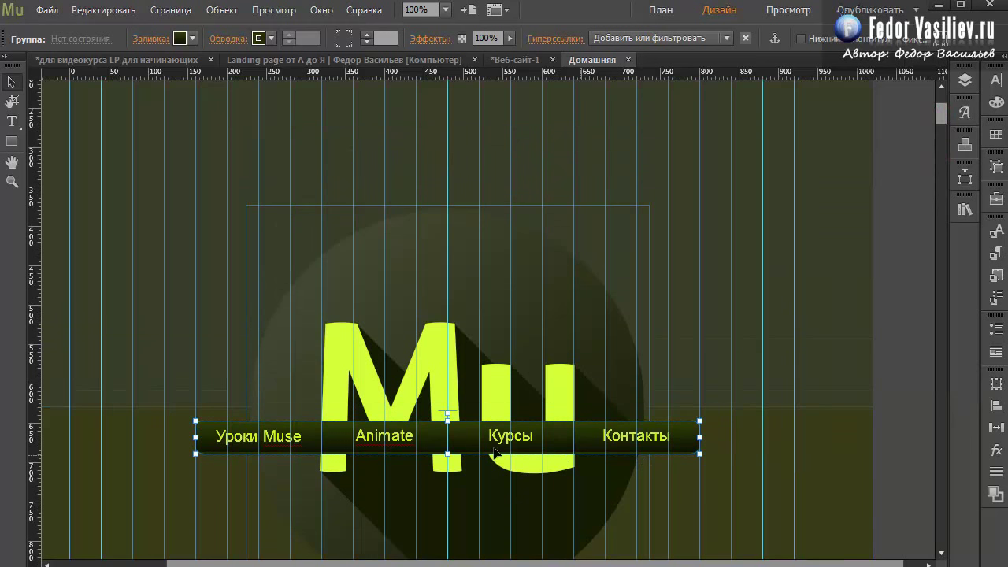
left_click(965, 178)
left_click(939, 166)
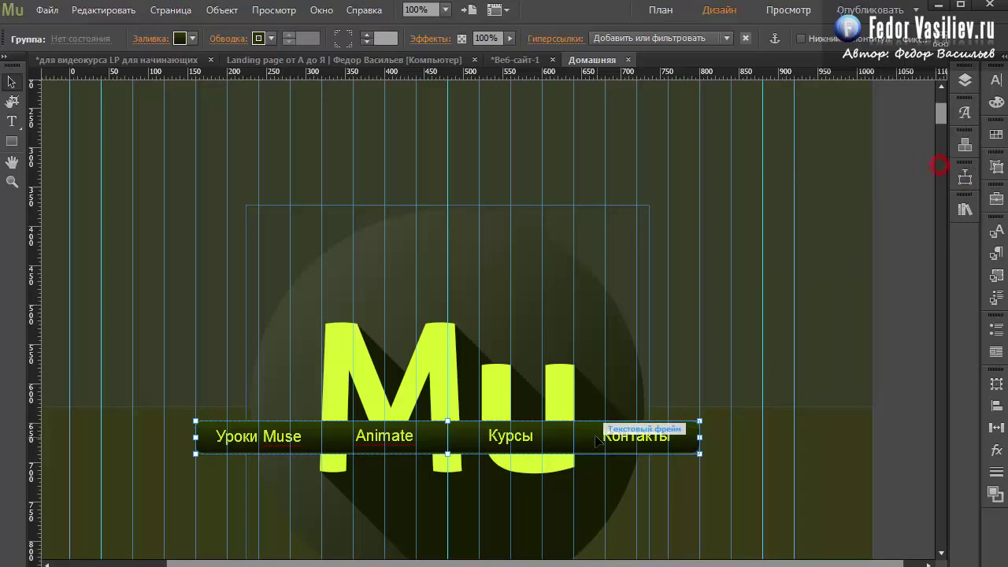
Move the menu bar up to the page's upper edge, between the two horizontal guides, and check its scrolling in a browser preview.
left_click_drag(587, 439, 590, 113)
scroll(590, 113, "up", 7)
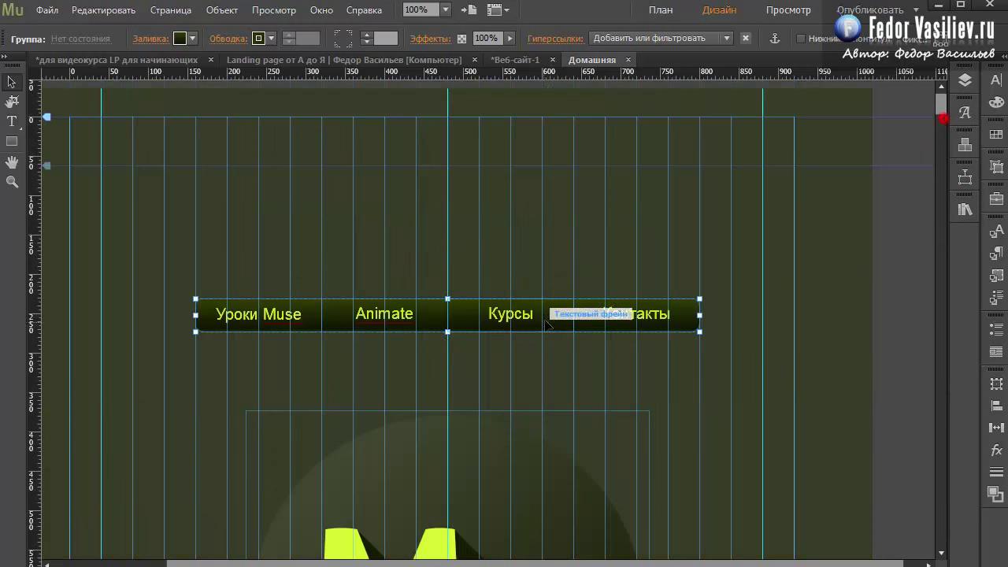
left_click_drag(540, 318, 544, 144)
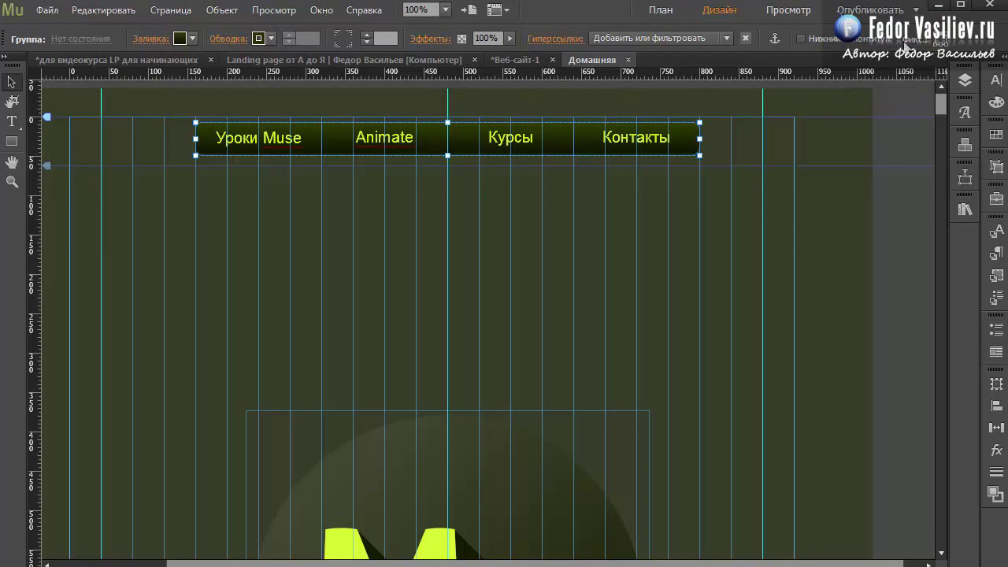
key("ctrl+shift+e")
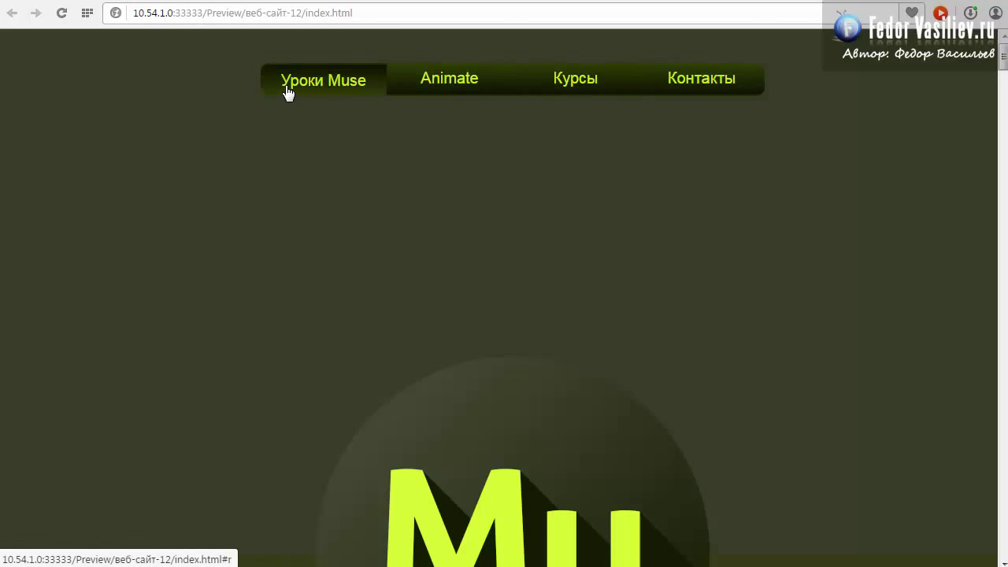
mouse_move(1002, 61)
left_mouse_down()
mouse_move(999, 124)
mouse_move(1003, 63)
left_mouse_up()
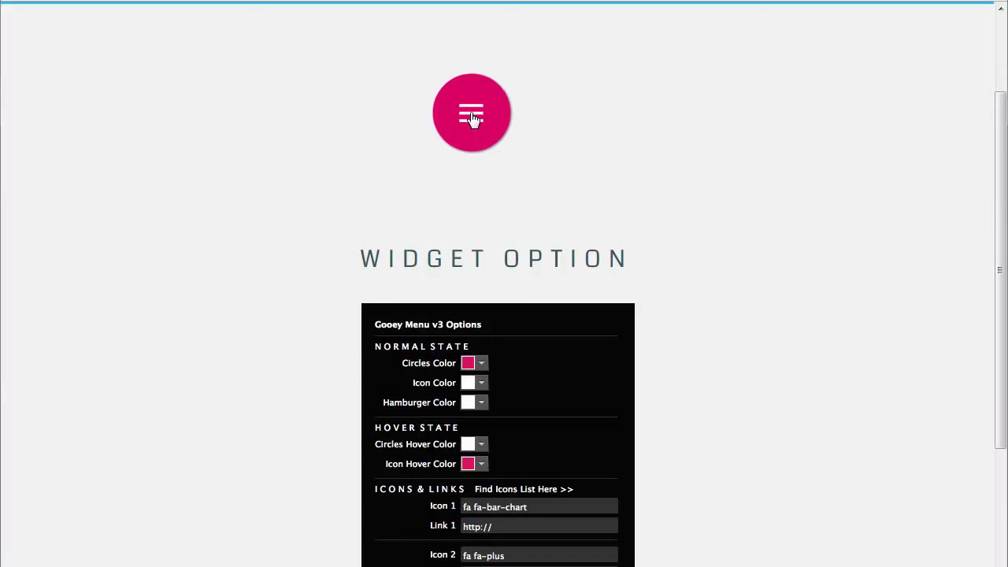
Try out the Gooey Menu v3, Gooey Menu v2 and Clip-Path Animation widget demos, including the image gallery's hover effects.
left_click(471, 117)
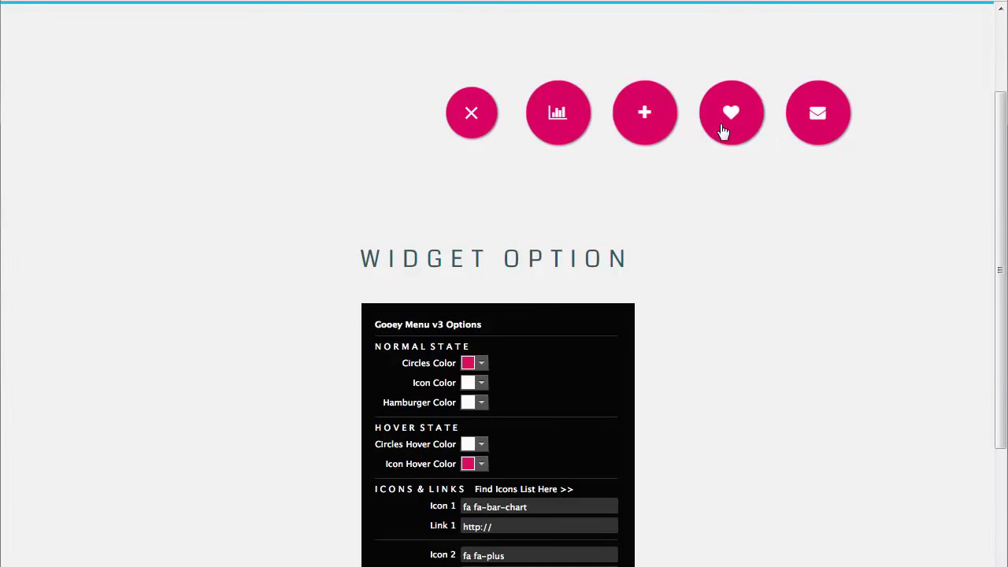
left_click(462, 118)
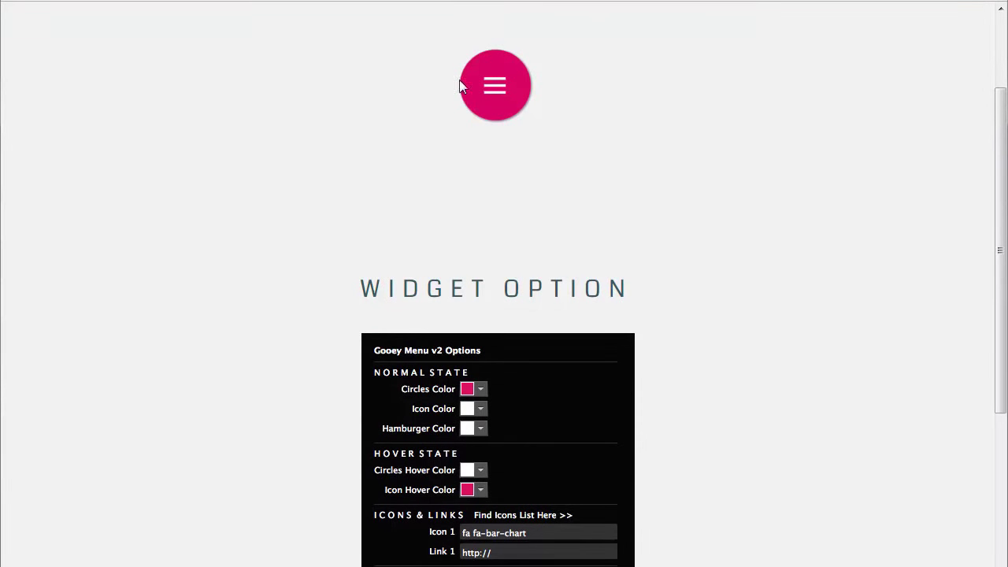
left_click(461, 85)
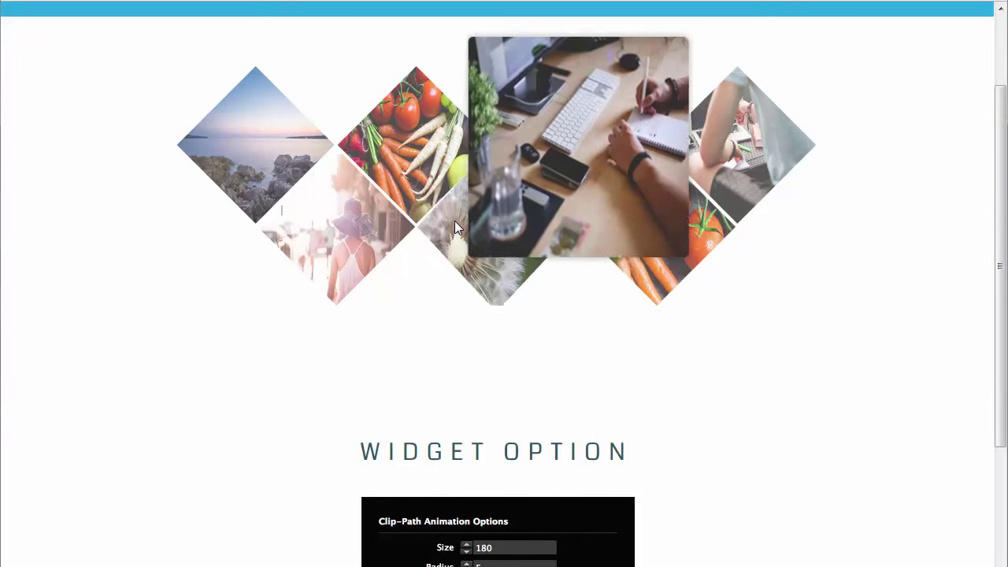
mouse_move(454, 220)
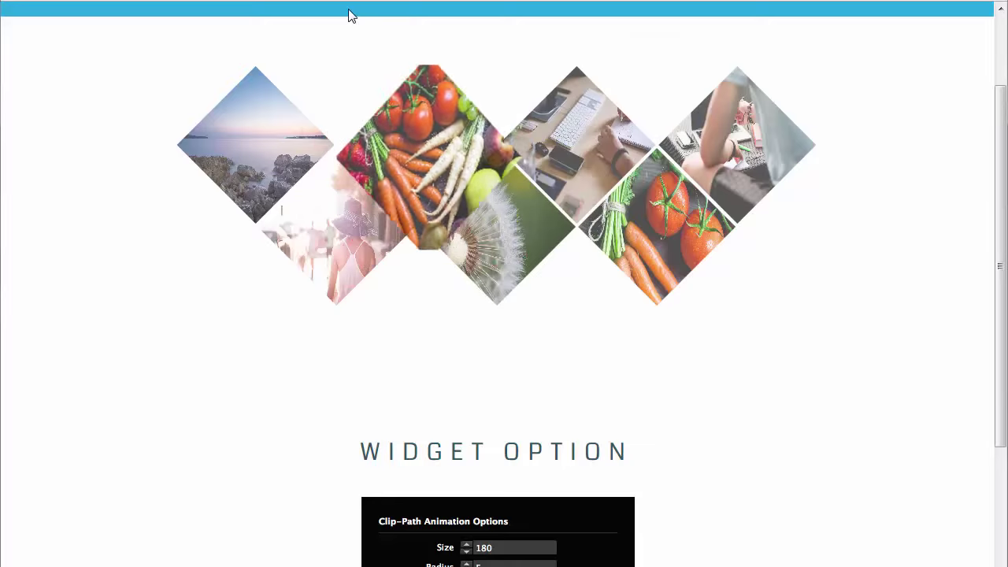
mouse_move(243, 164)
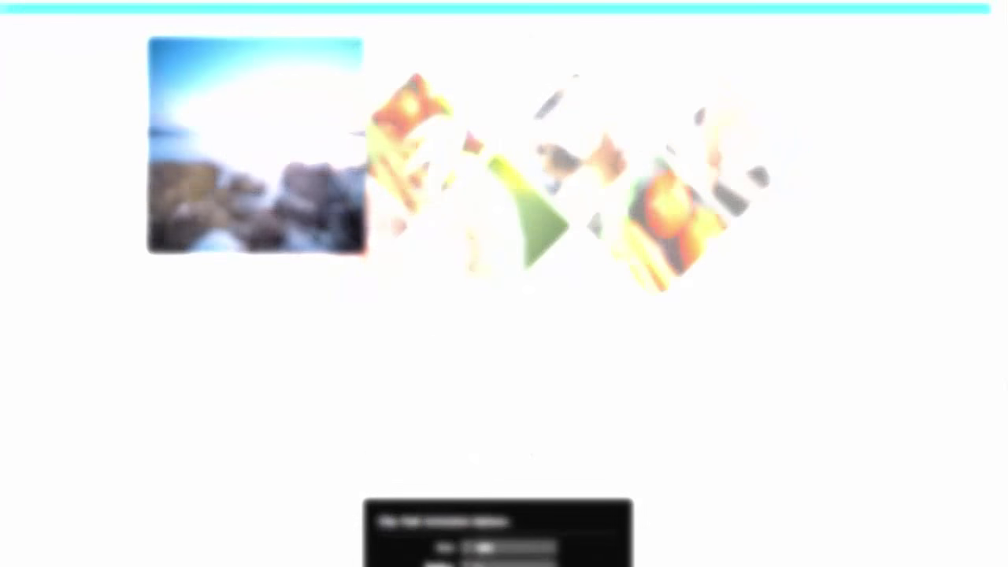